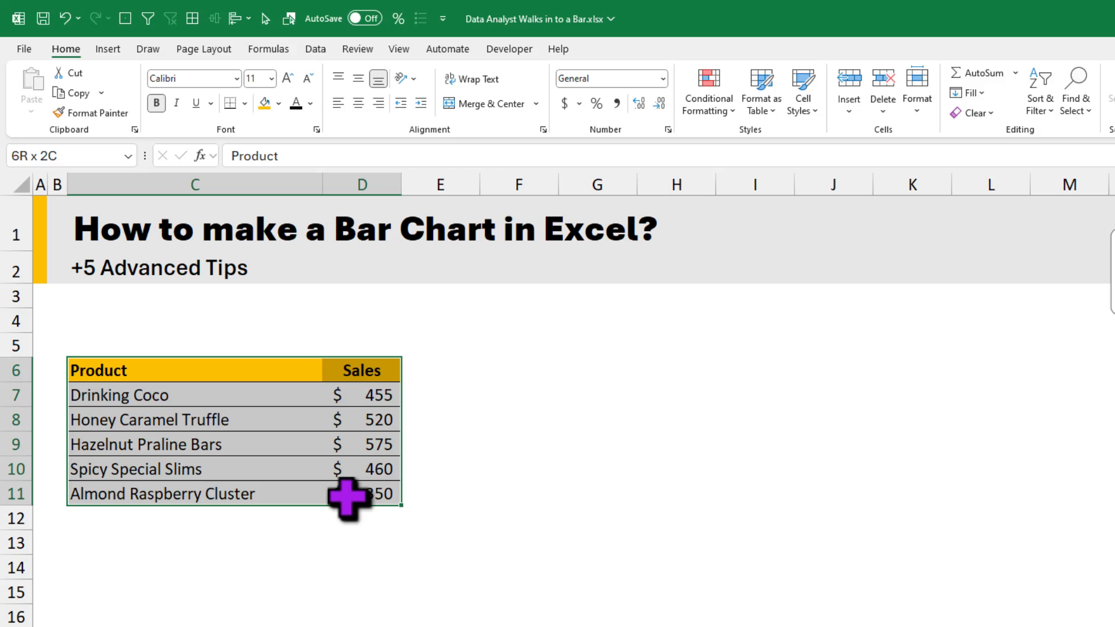
Step: Insert a 2-D clustered bar chart from the selected Product and Sales table
left_click(108, 48)
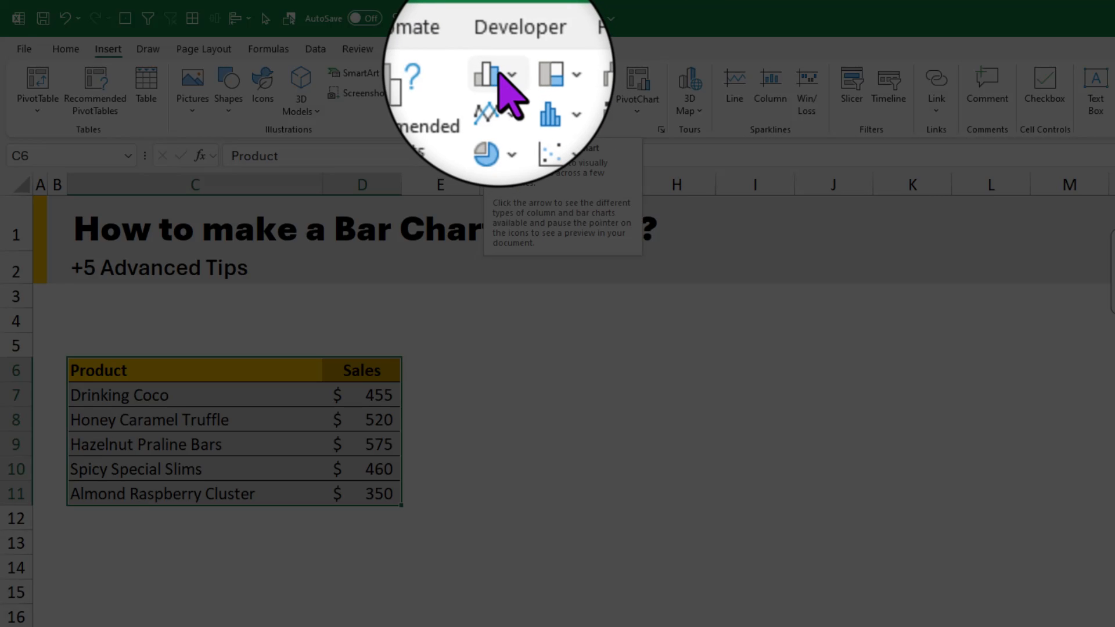
left_click(494, 74)
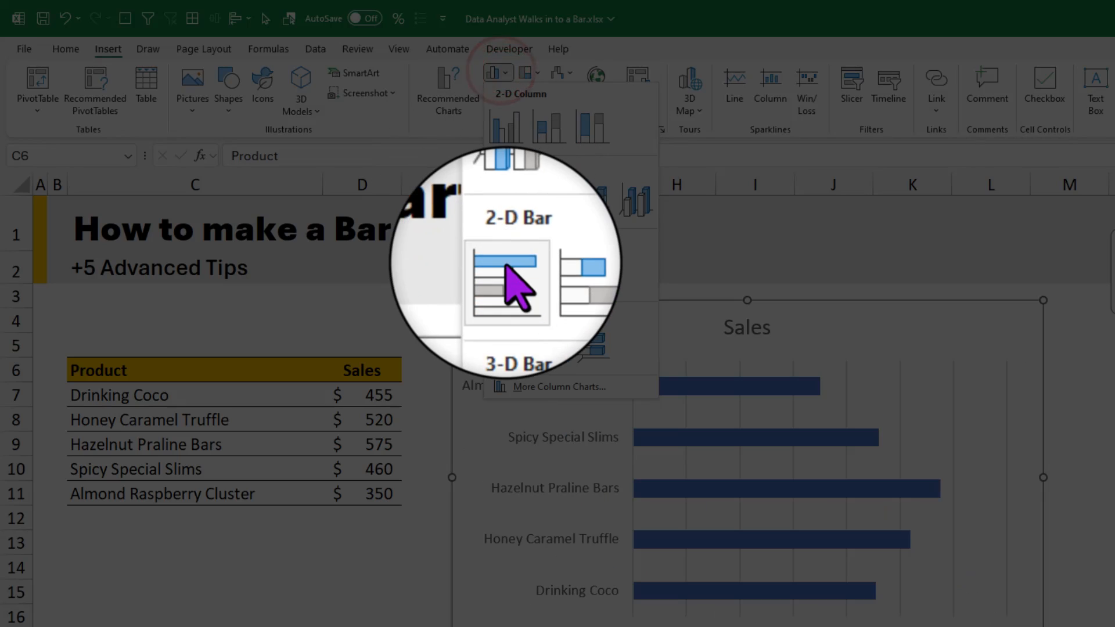
left_click(504, 276)
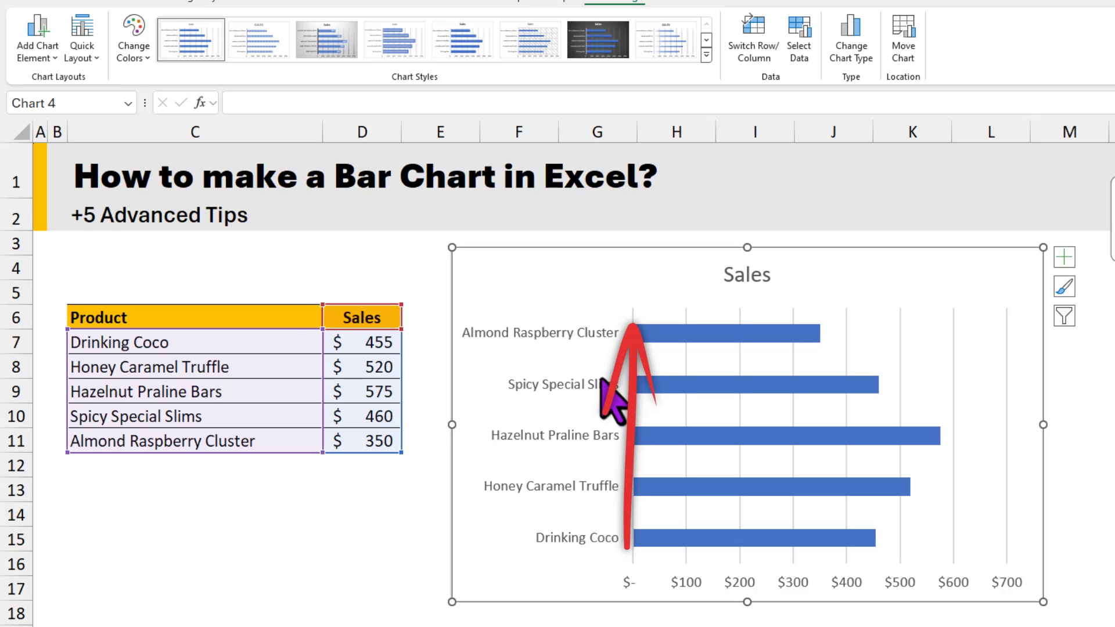
left_click_drag(193, 342, 186, 443)
left_click(209, 348)
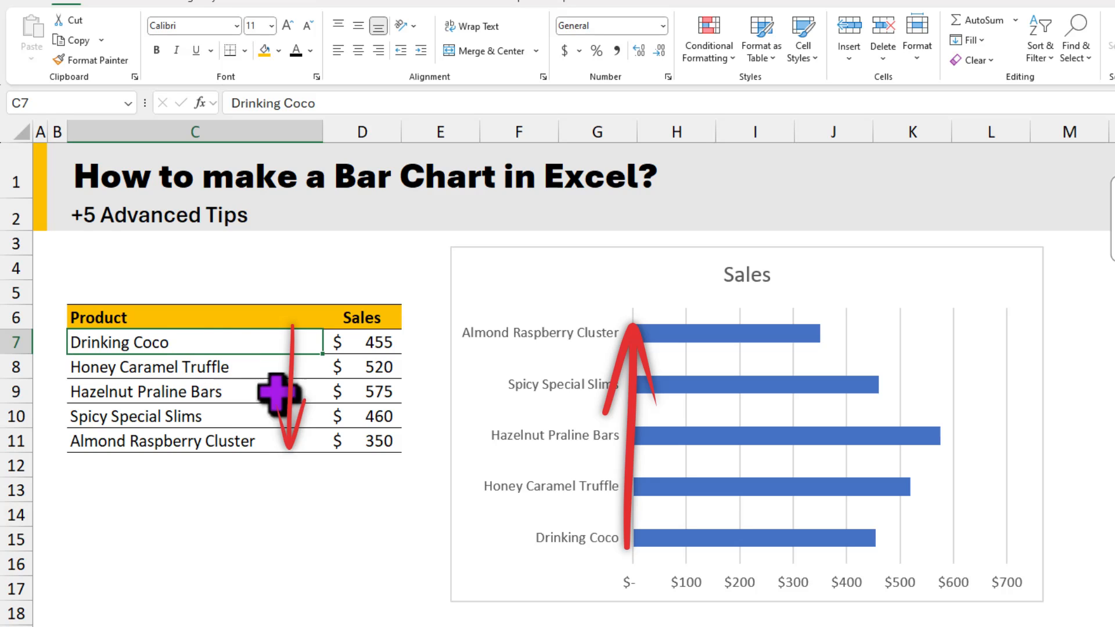
left_click(222, 442)
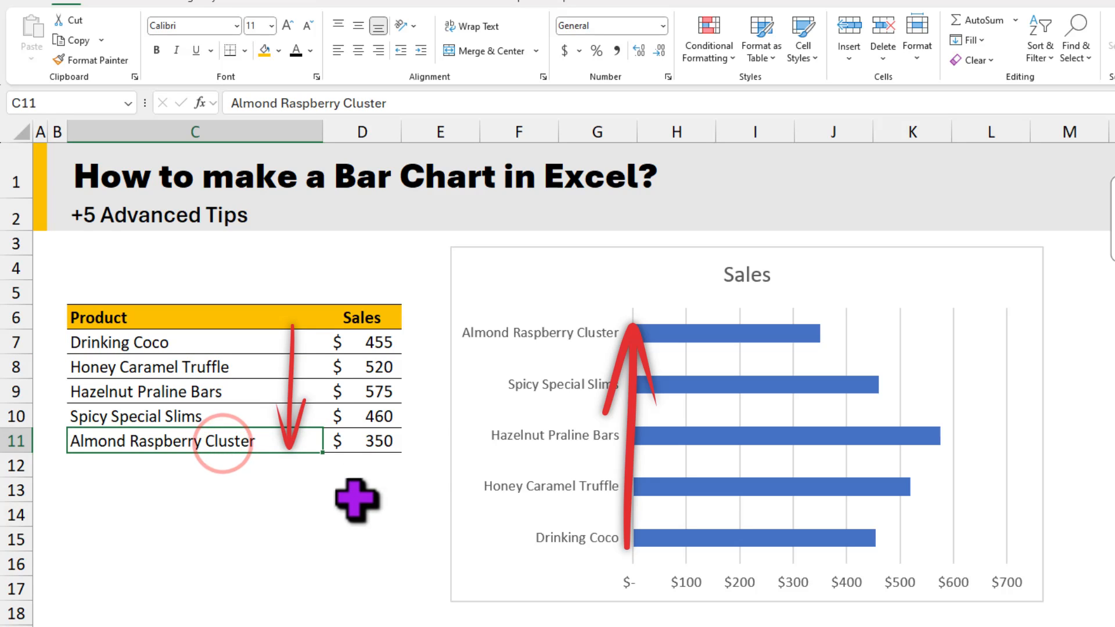
Step: Put the categories of the chart's product axis in reverse order
left_click(598, 295)
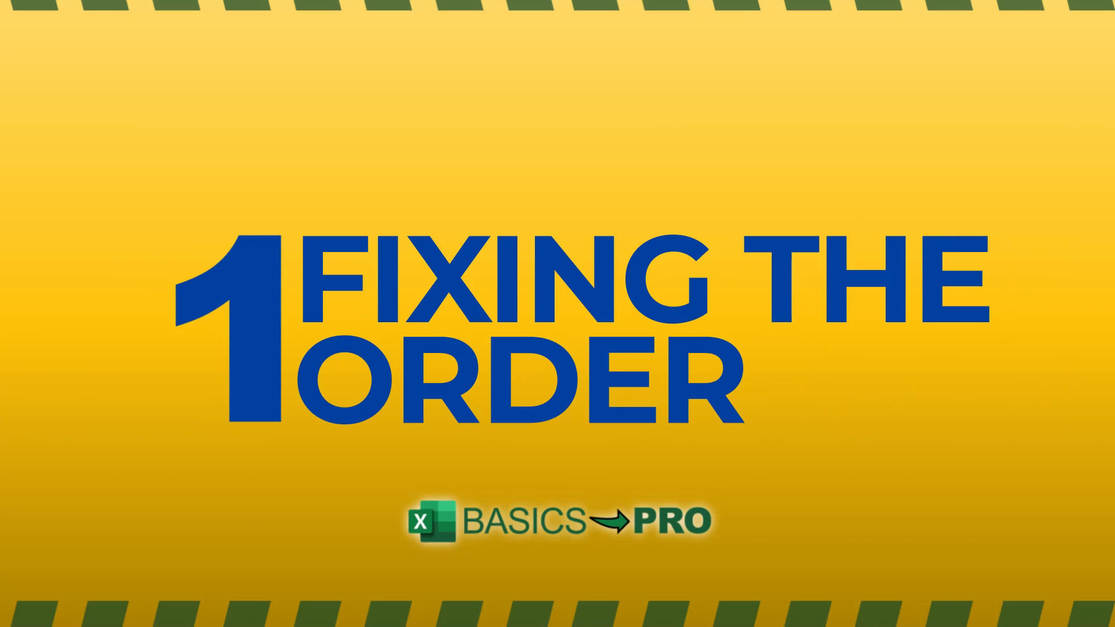
left_click(604, 249)
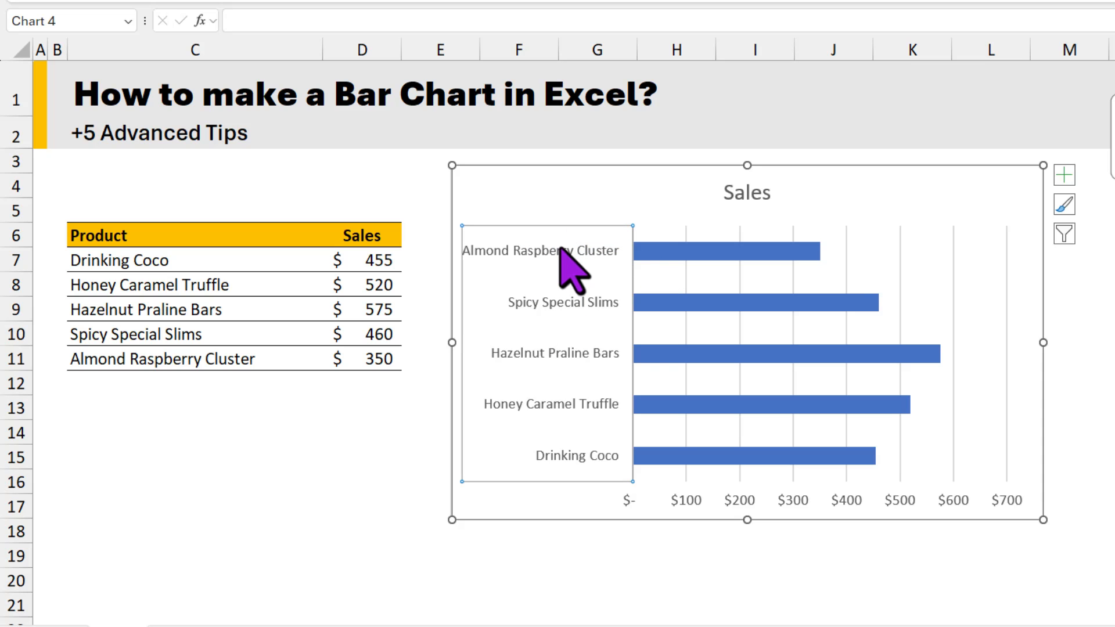
key("ctrl+1")
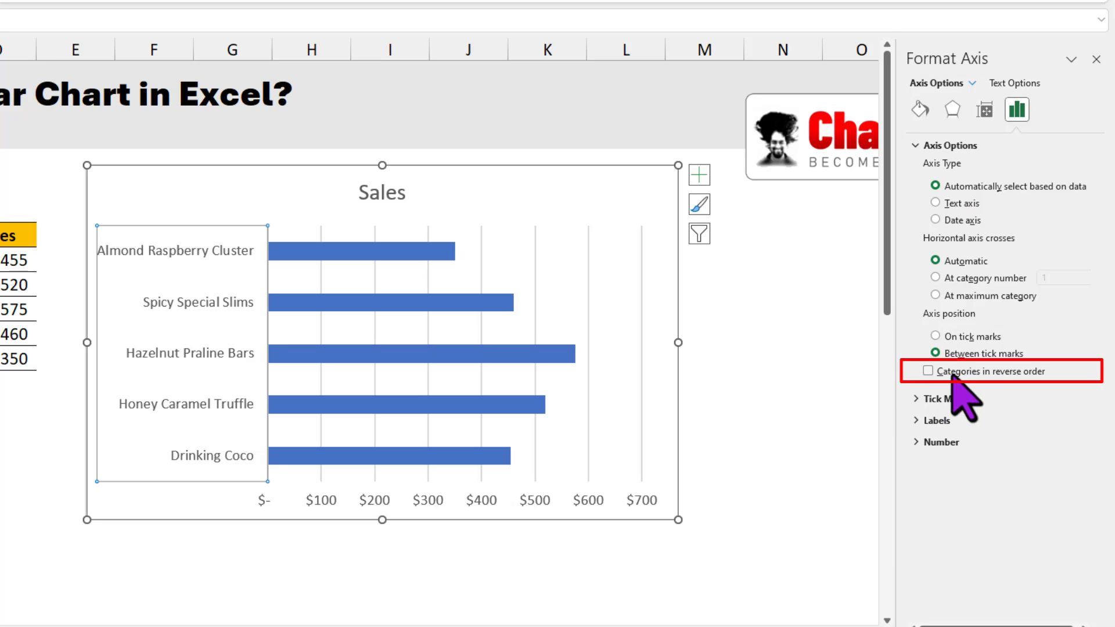
left_click(973, 372)
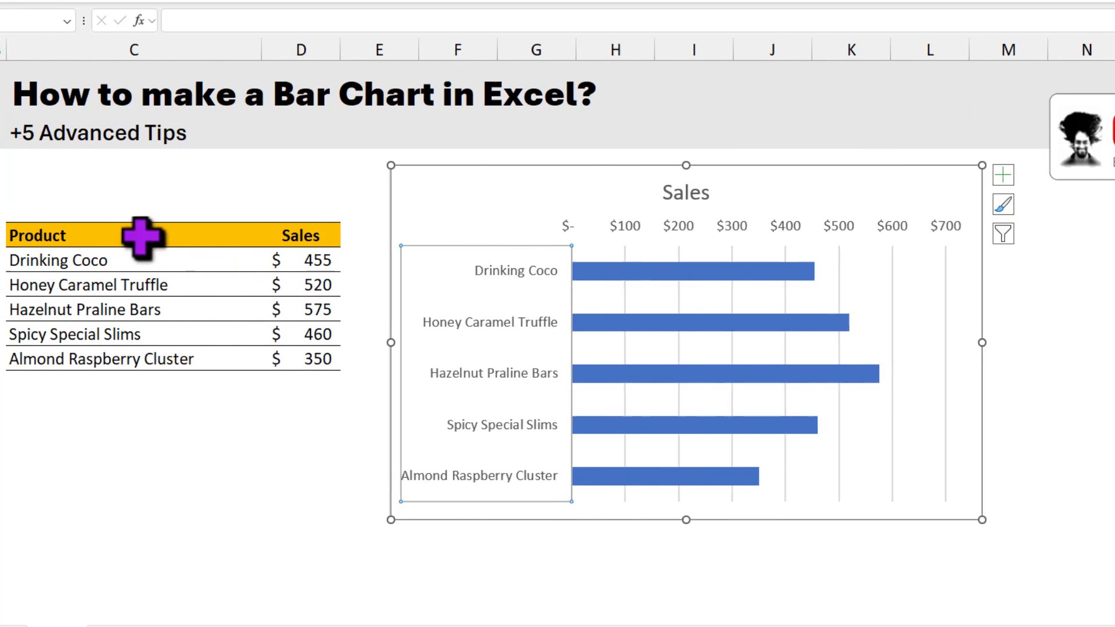
key("Escape")
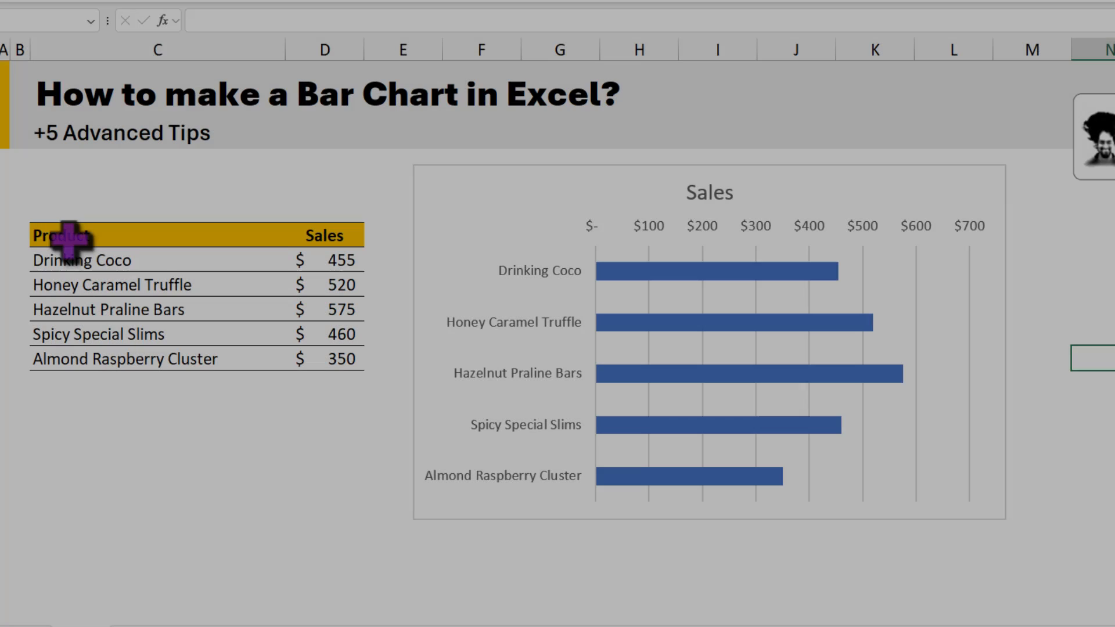
Step: Sort the product table by the Sales column from largest to smallest
left_click(70, 237)
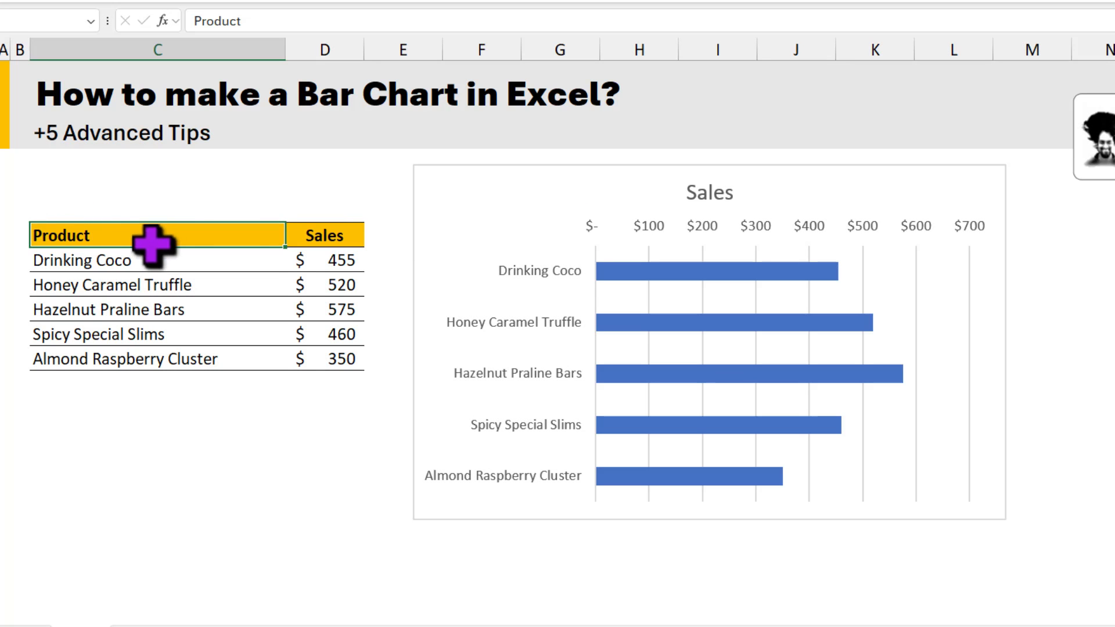
right_click(328, 237)
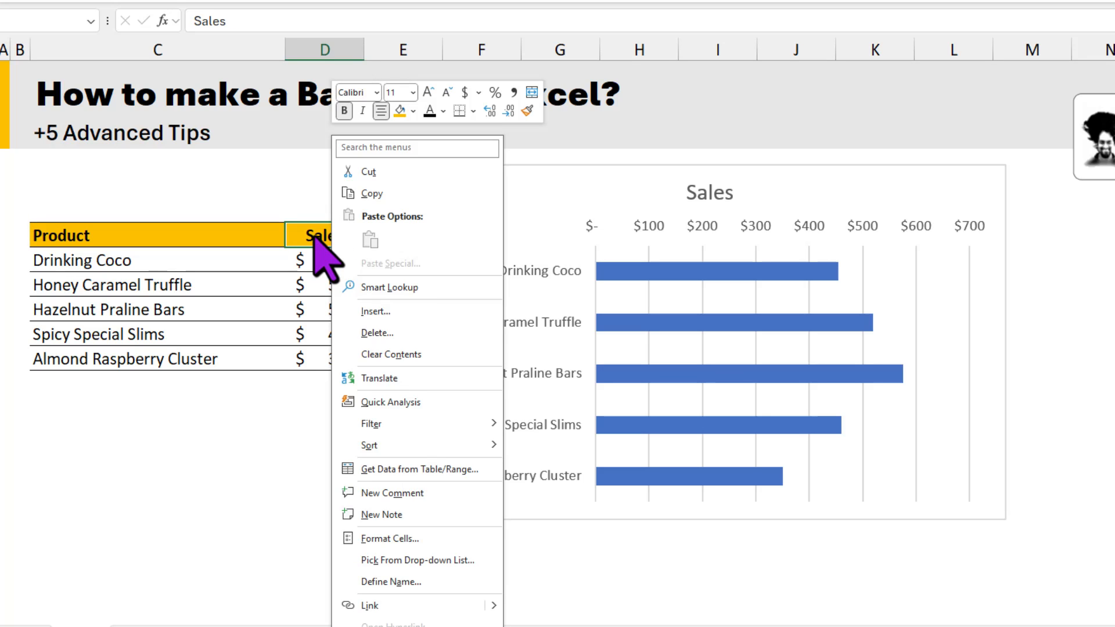
mouse_move(383, 445)
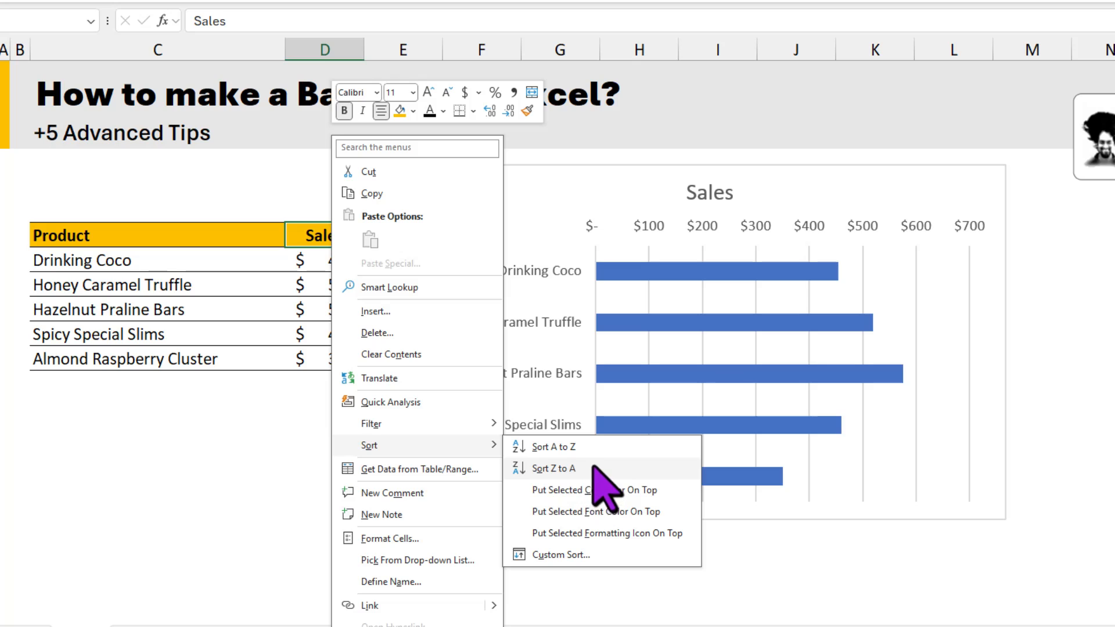
left_click(556, 471)
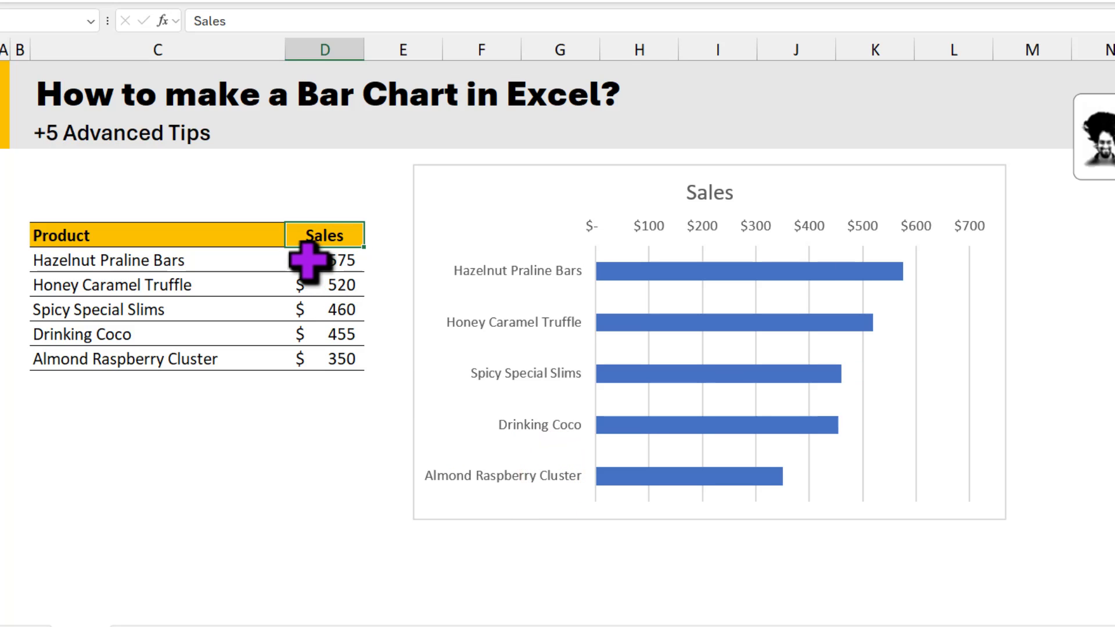
left_click(331, 259)
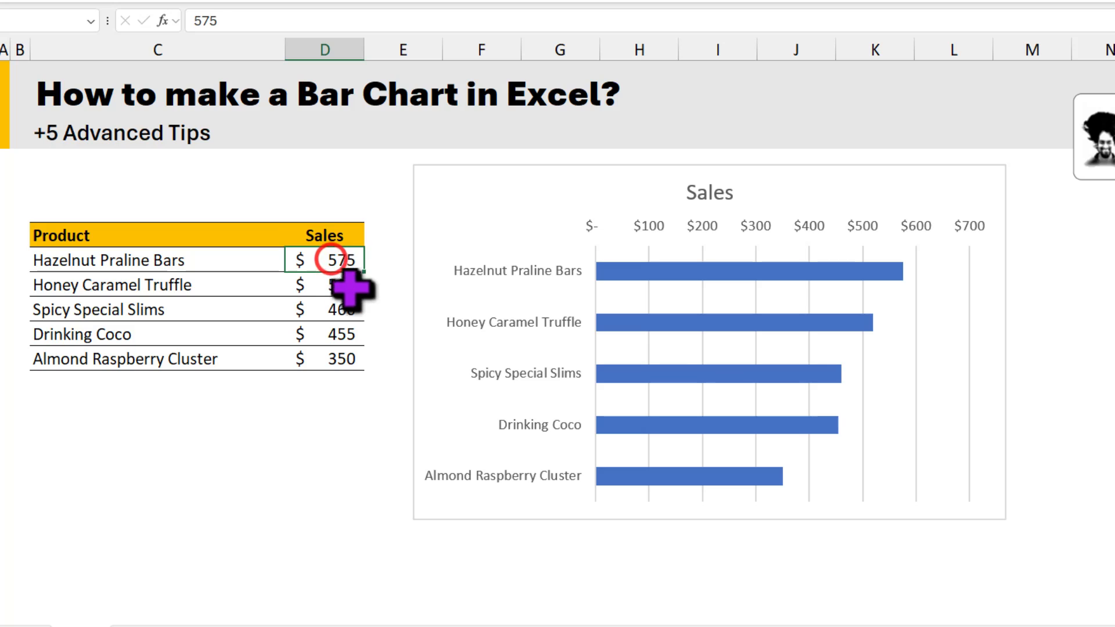
Step: Try the chart style with a grey gradient background and value labels inside the bars
mouse_move(903, 278)
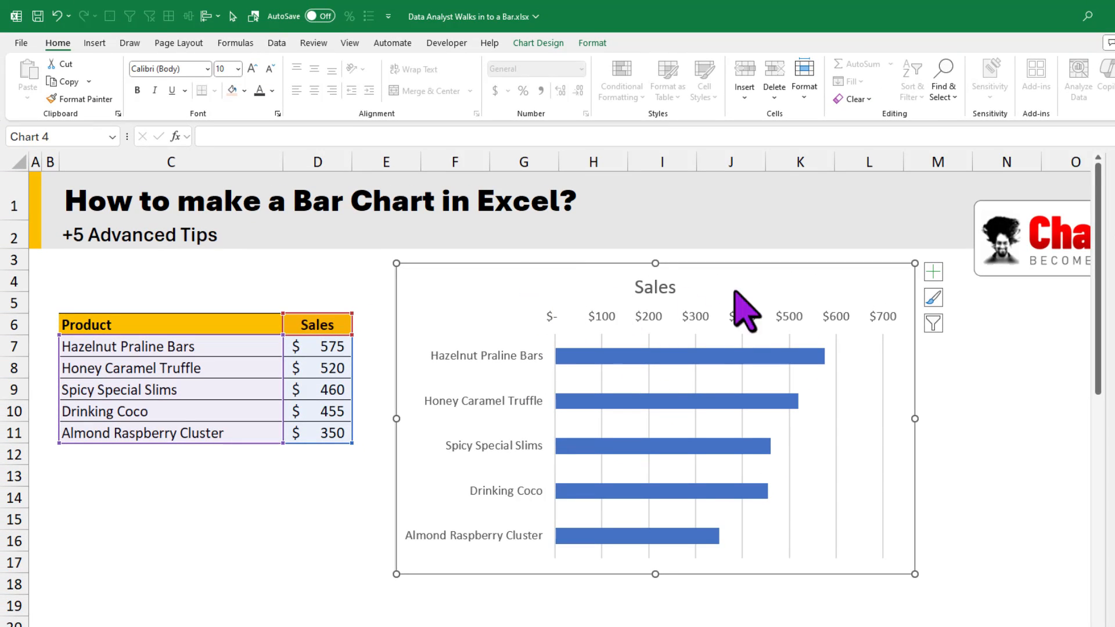
left_click(529, 44)
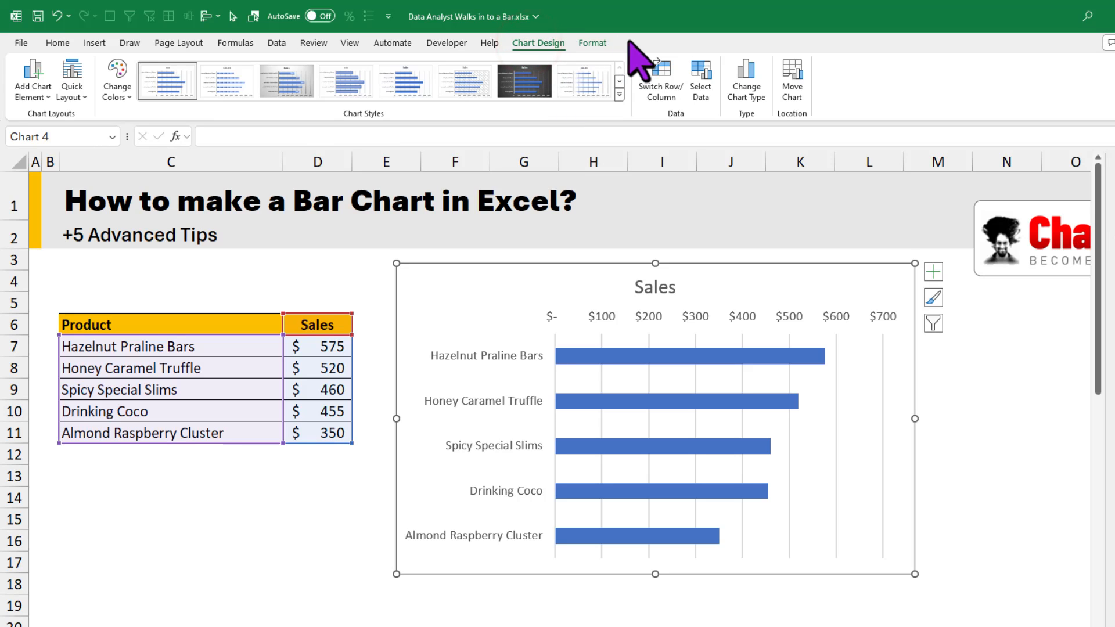
left_click(619, 95)
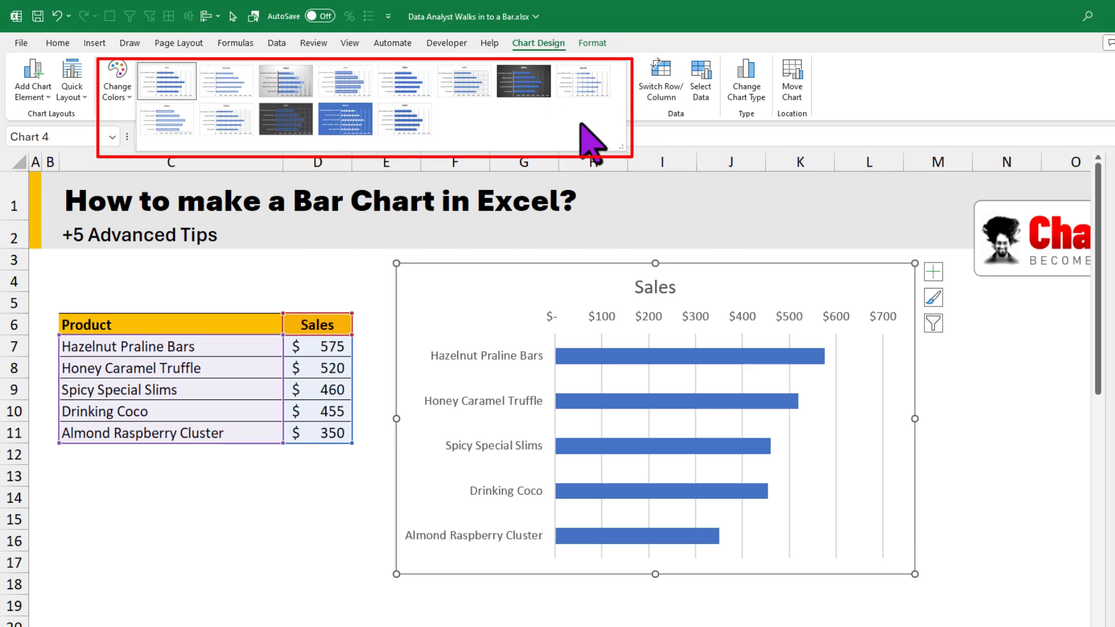
left_click(283, 88)
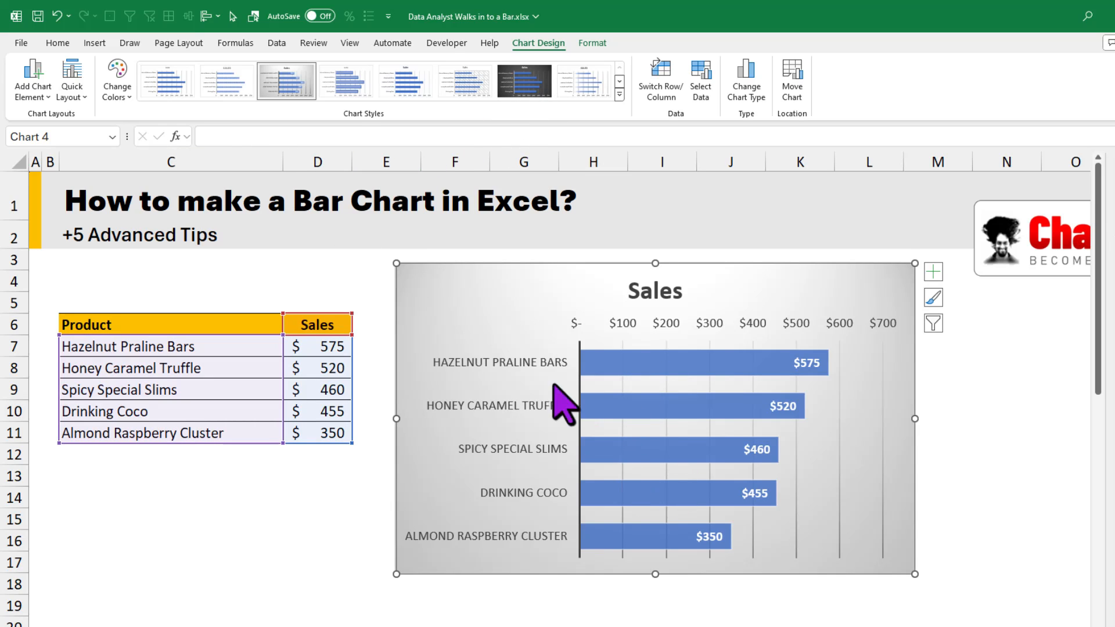
Step: Recolor the bar chart with the monochromatic orange palette
left_click(122, 97)
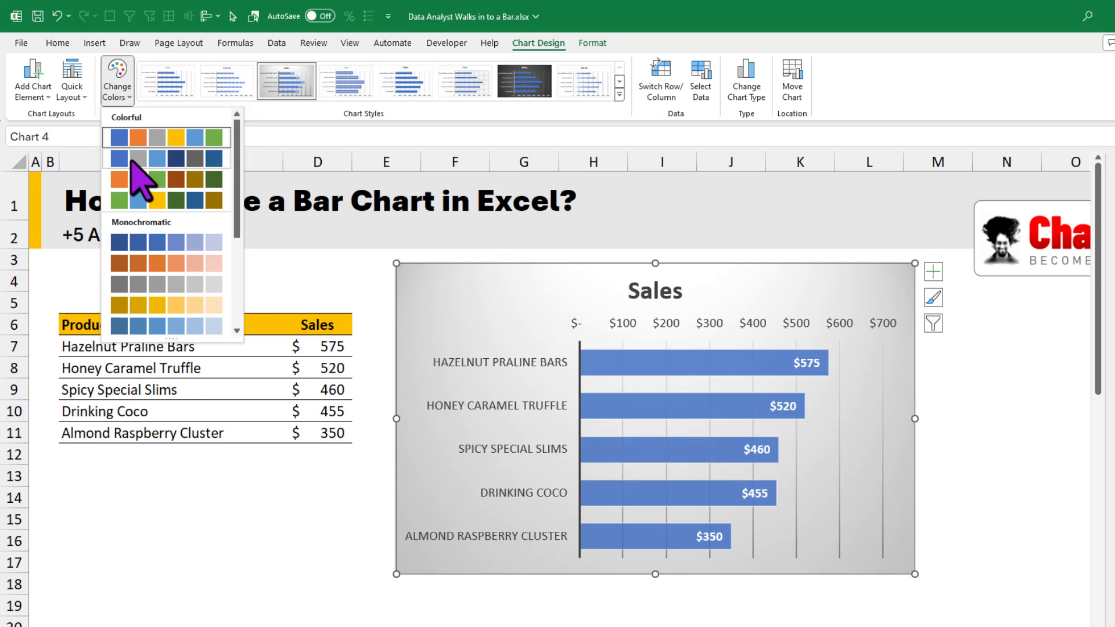
left_click(157, 263)
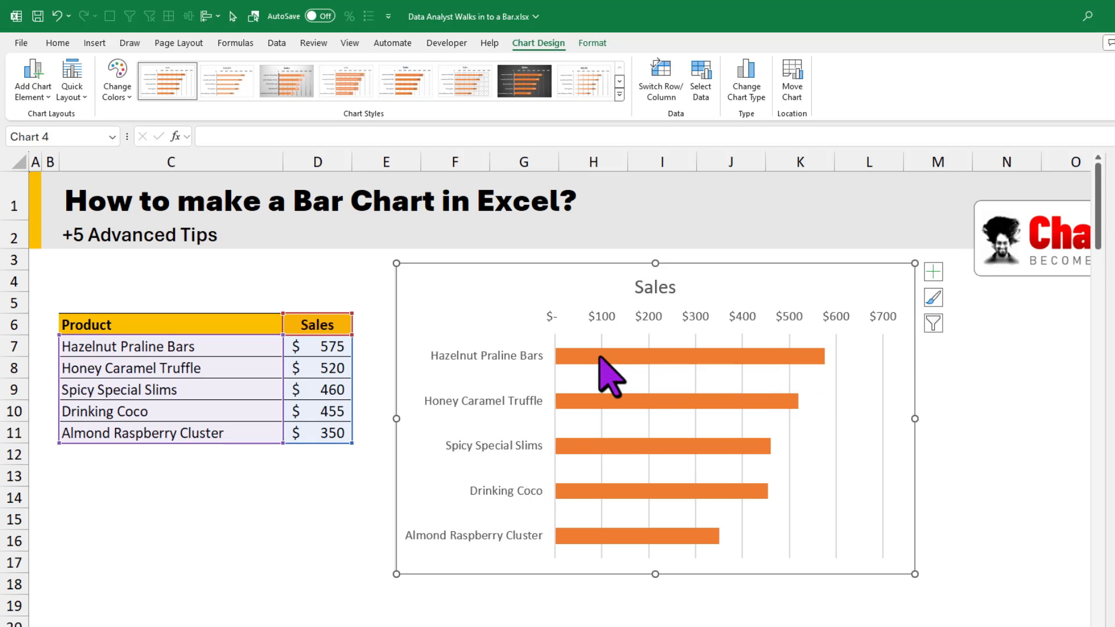
Step: Give the Sales bars a gradient fill using an orange linear preset that shades from dark to light
left_click(700, 356)
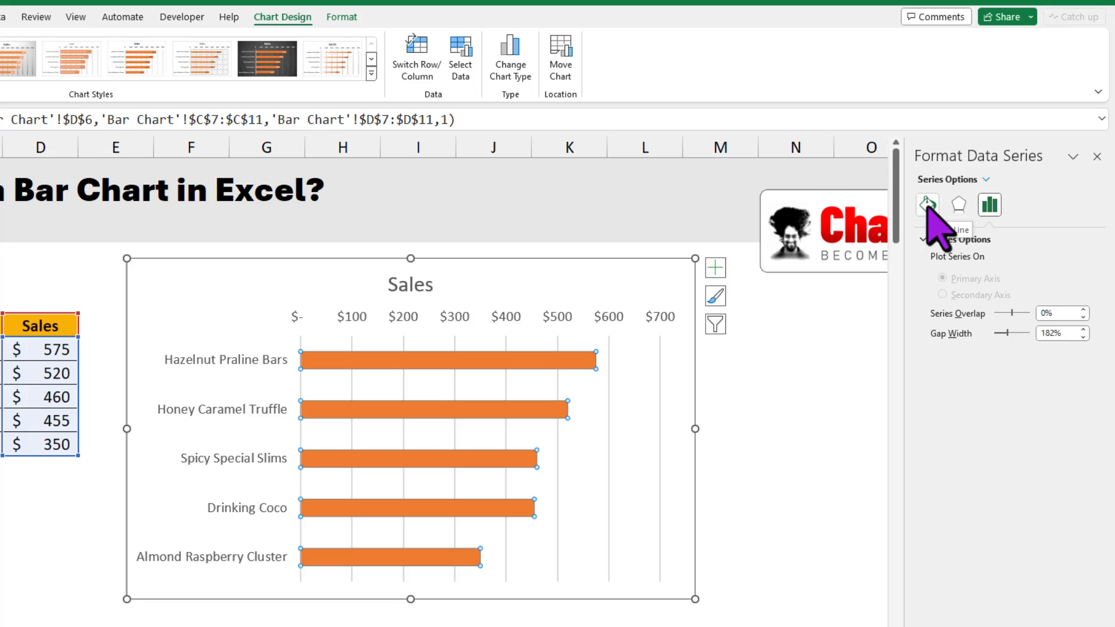
left_click(927, 204)
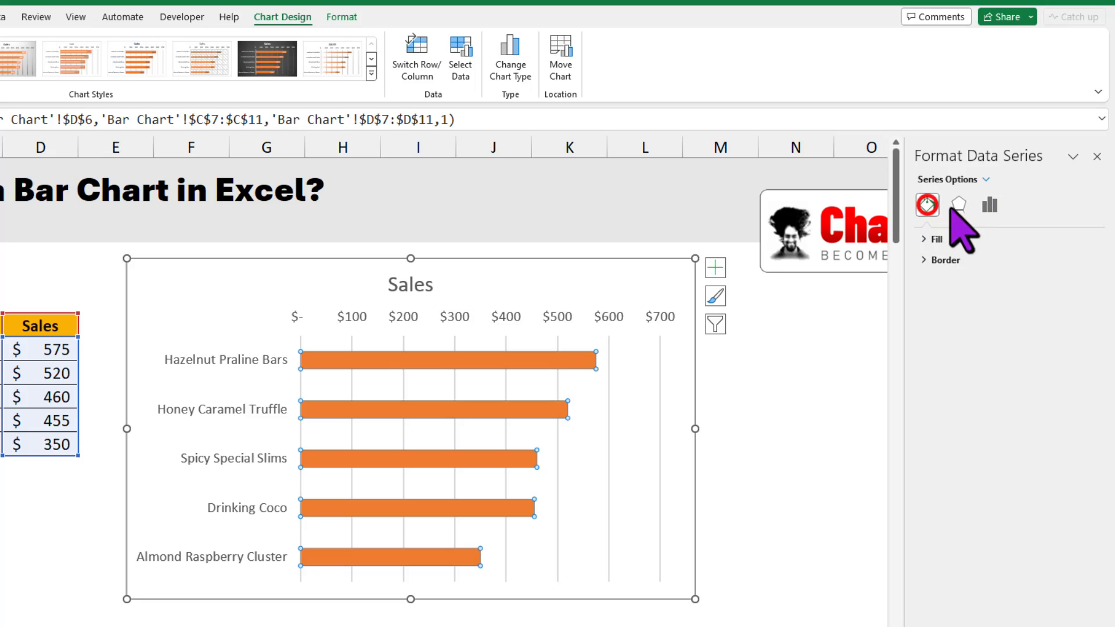
left_click(928, 242)
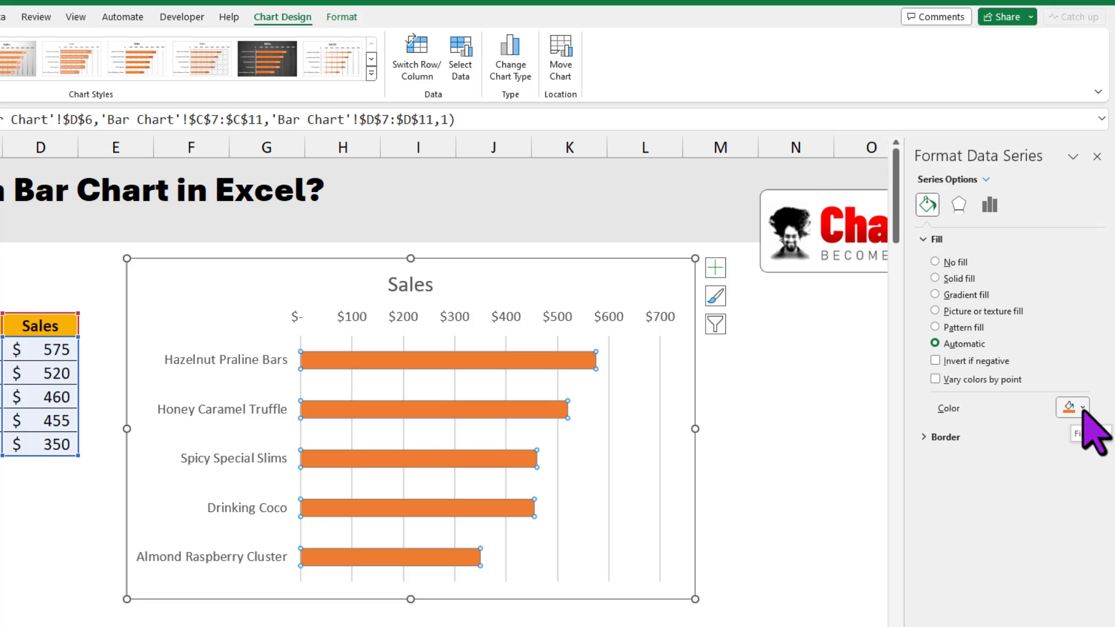
left_click(962, 295)
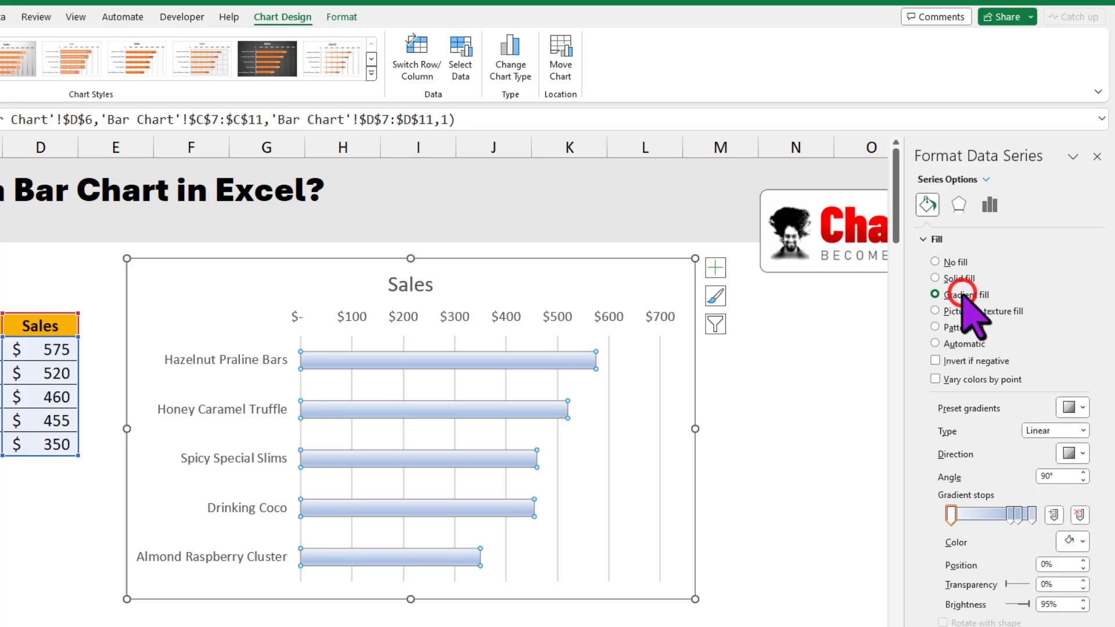
left_click(1084, 408)
left_click(963, 500)
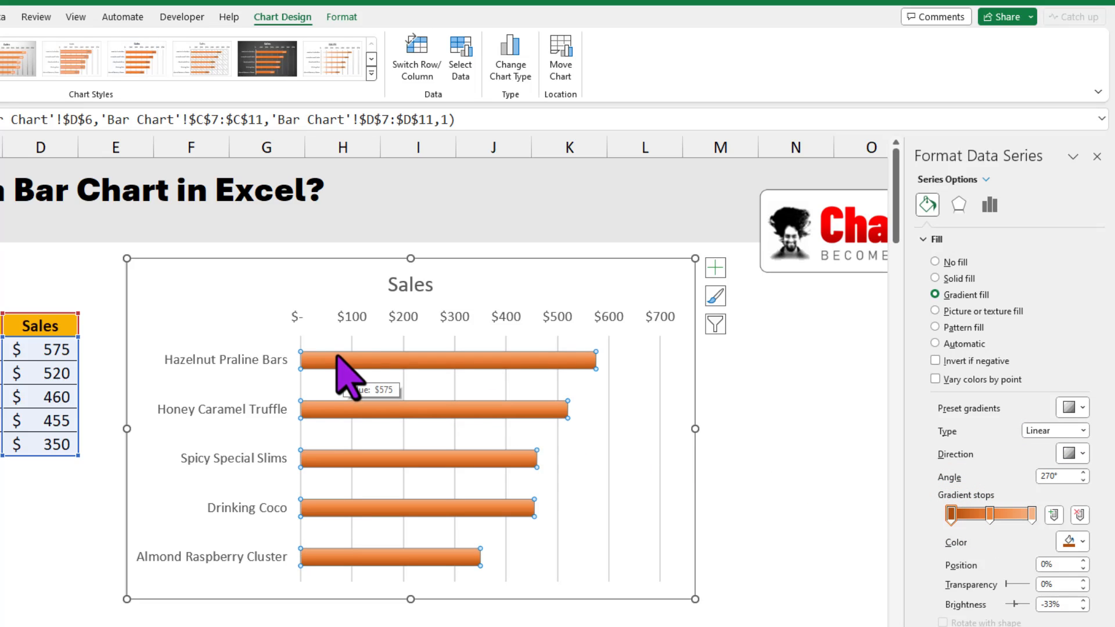
Step: Set the direction of the bars' linear gradient to 180° so it runs along their length
left_click(1082, 453)
left_click(1091, 480)
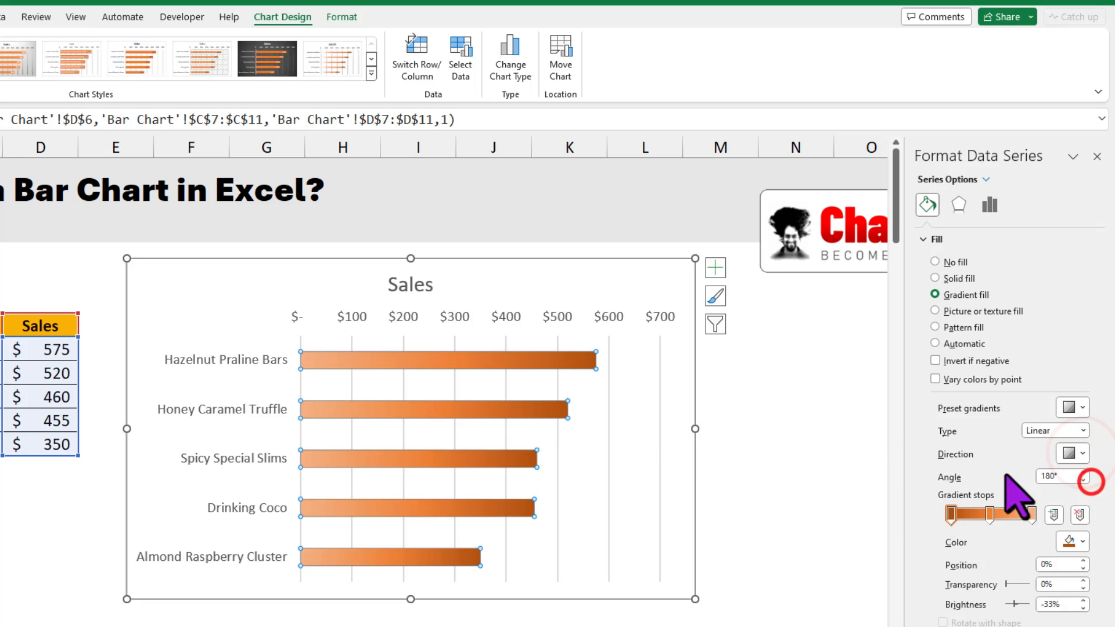
left_click(778, 446)
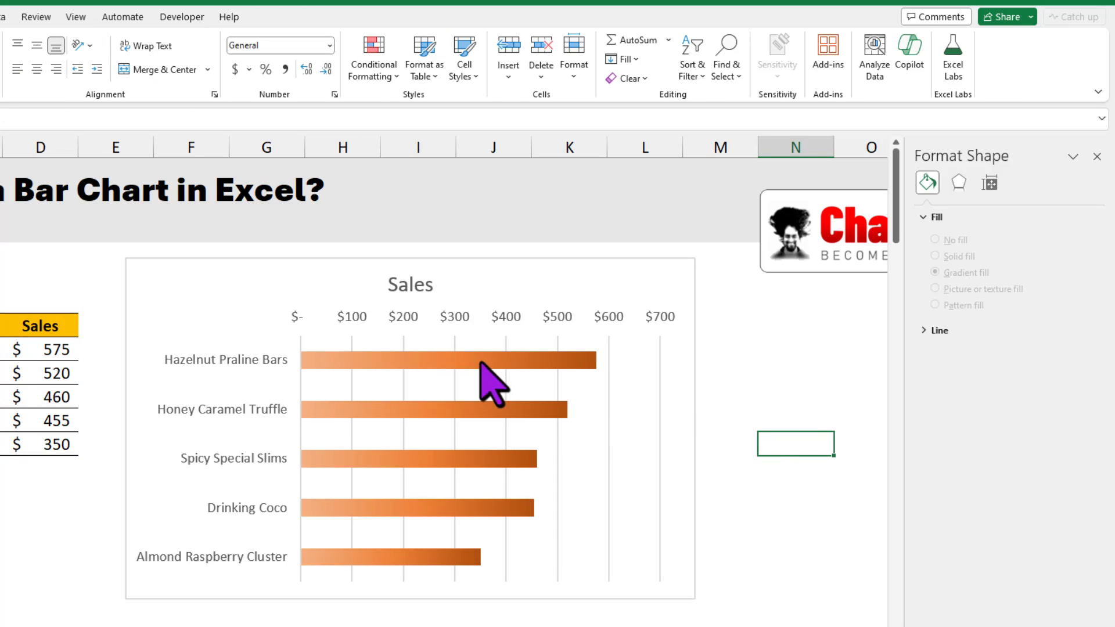
Step: Add a preset outer shadow to the Sales bars, offset downward at 90°
left_click(540, 369)
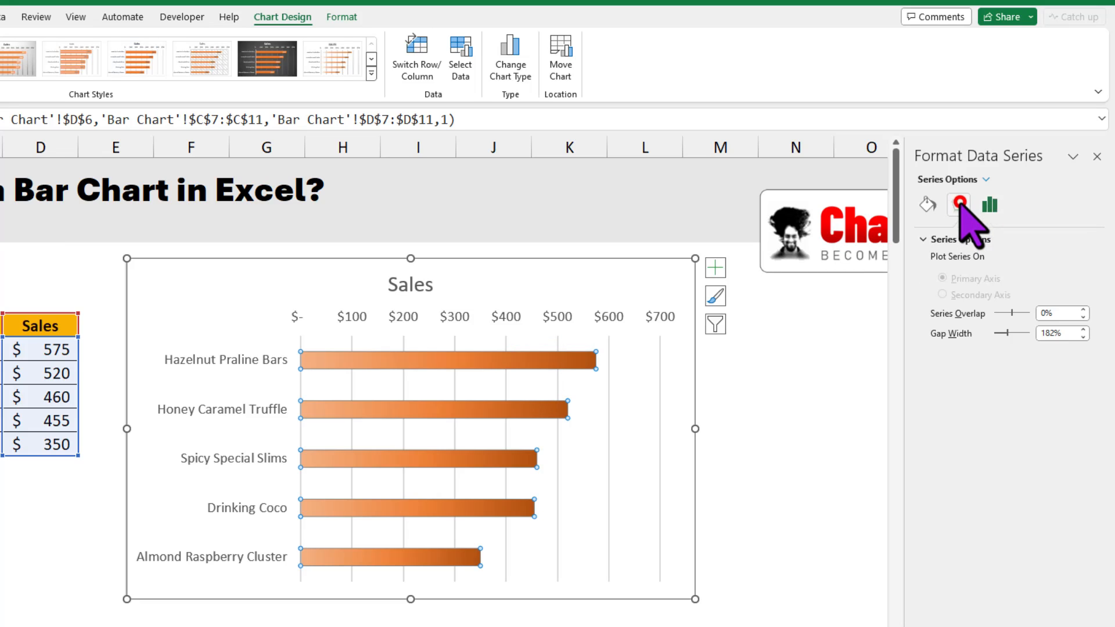
left_click(959, 205)
left_click(946, 239)
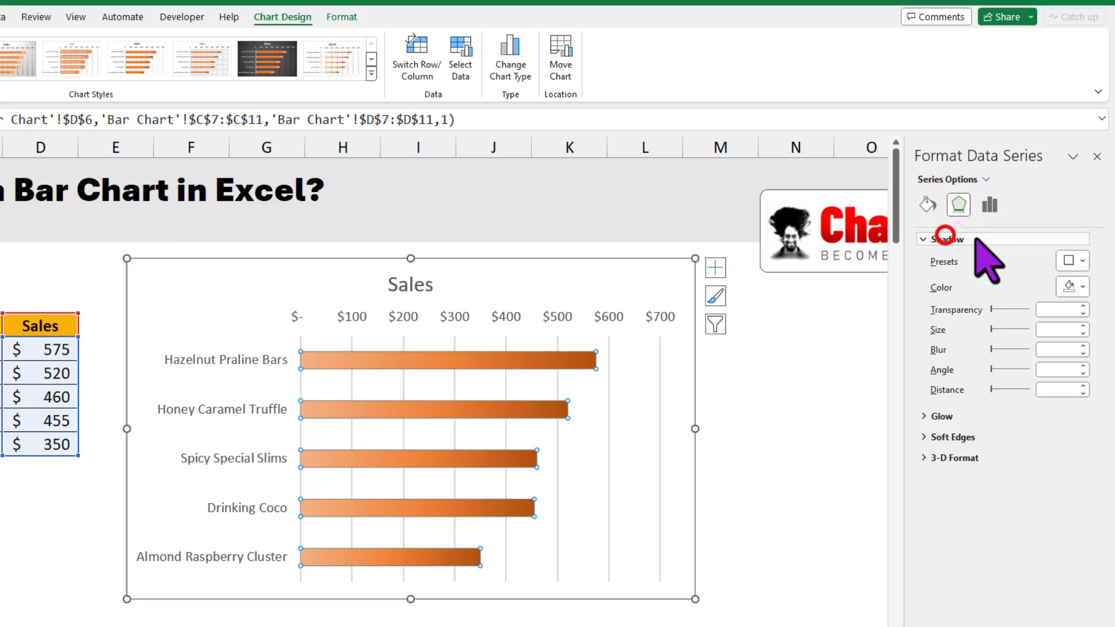
left_click(1082, 261)
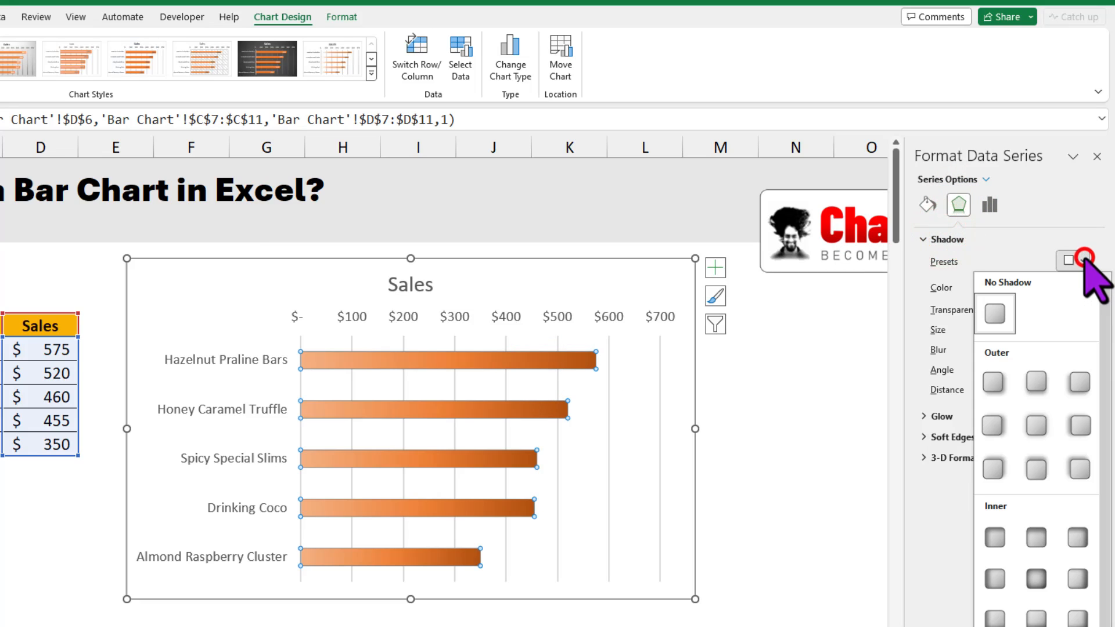
left_click(1043, 386)
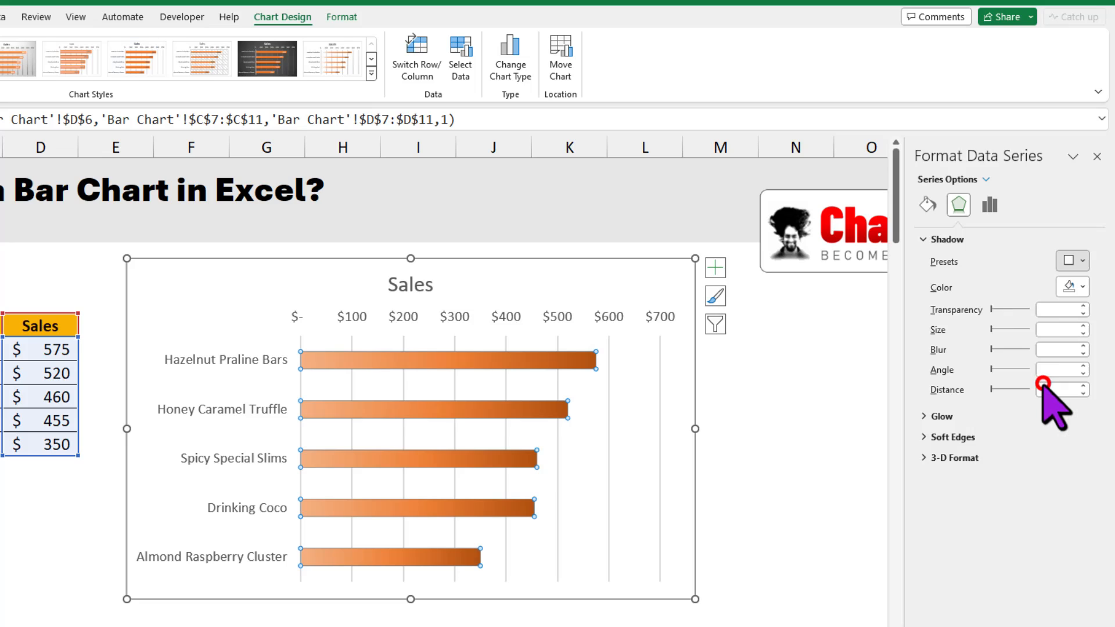
Step: Set the gap width of the Sales bars to 50%
left_click(990, 206)
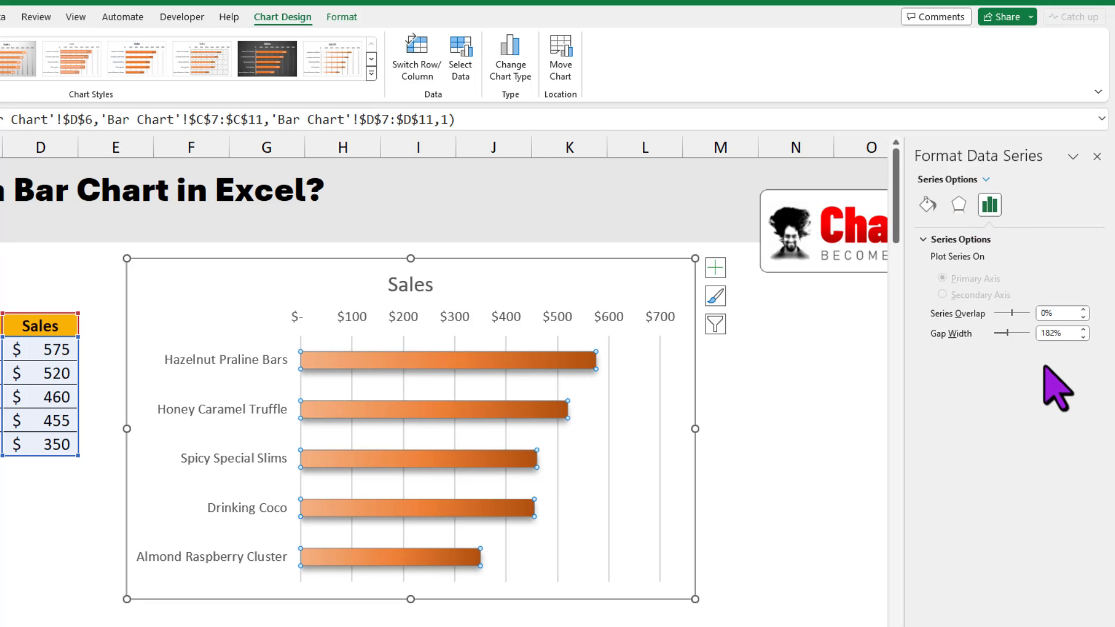
left_click(1064, 333)
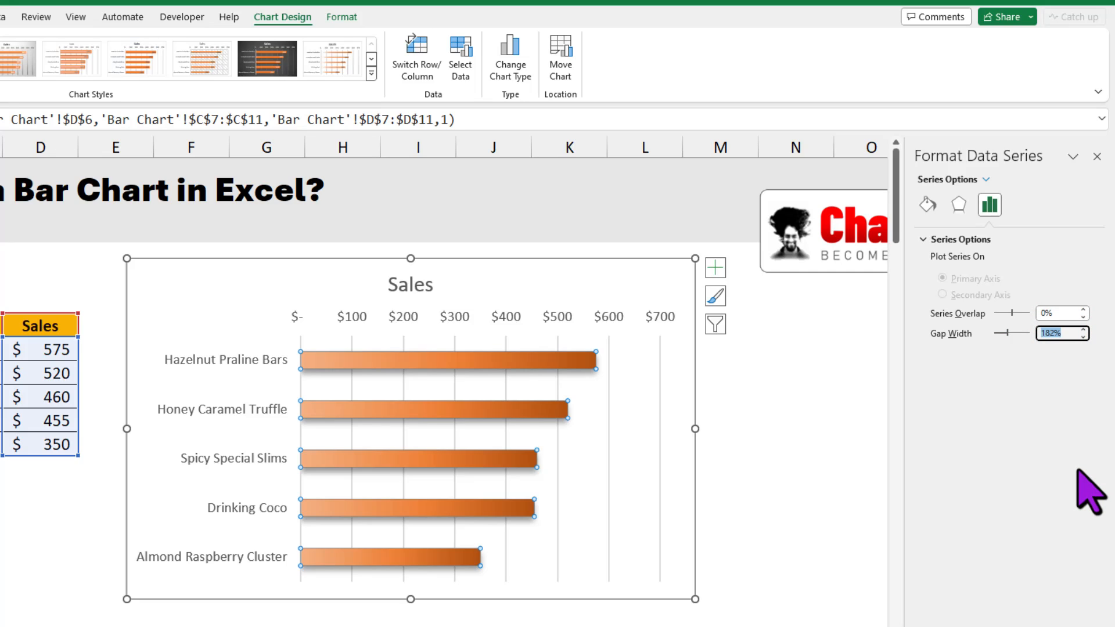
key("Return")
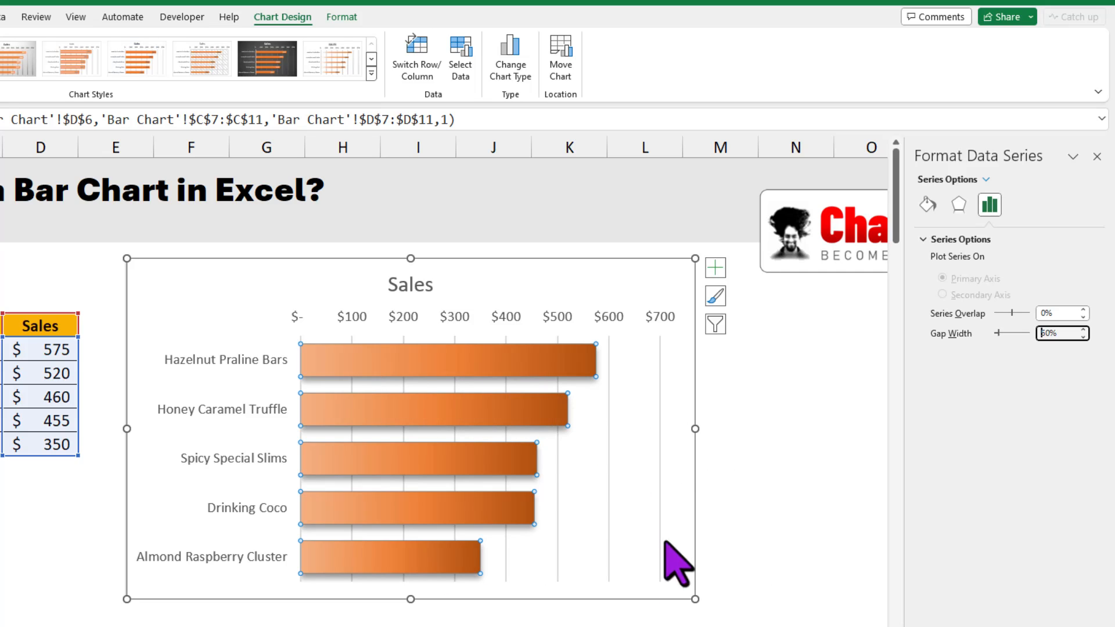
left_click(927, 204)
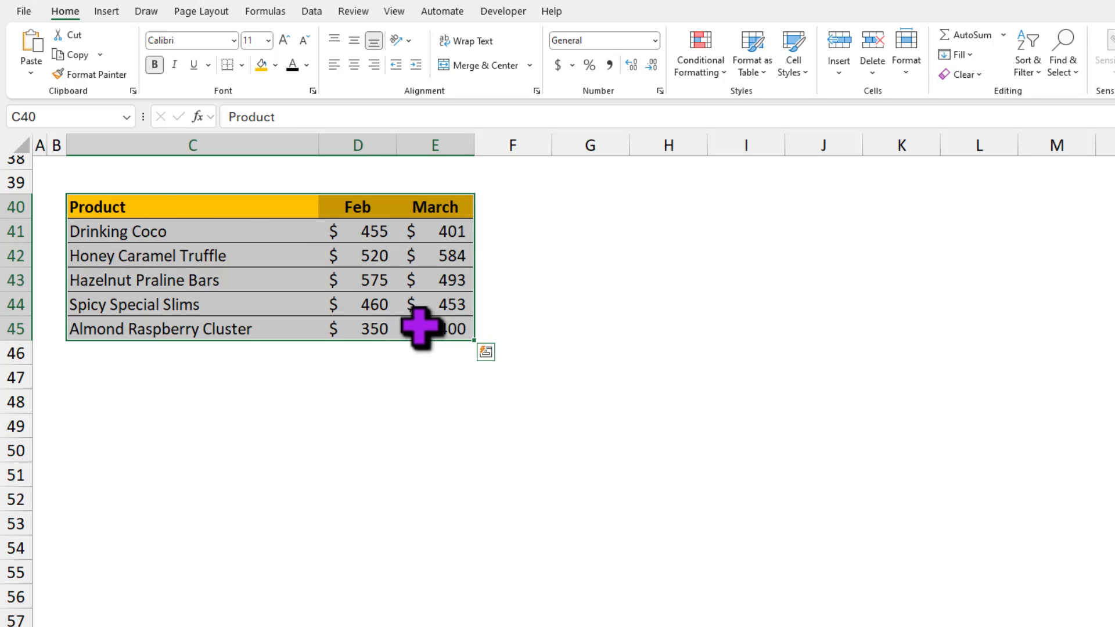
Step: Insert a 2-D stacked bar chart from the Feb and March product table in C40:E45
left_click(107, 11)
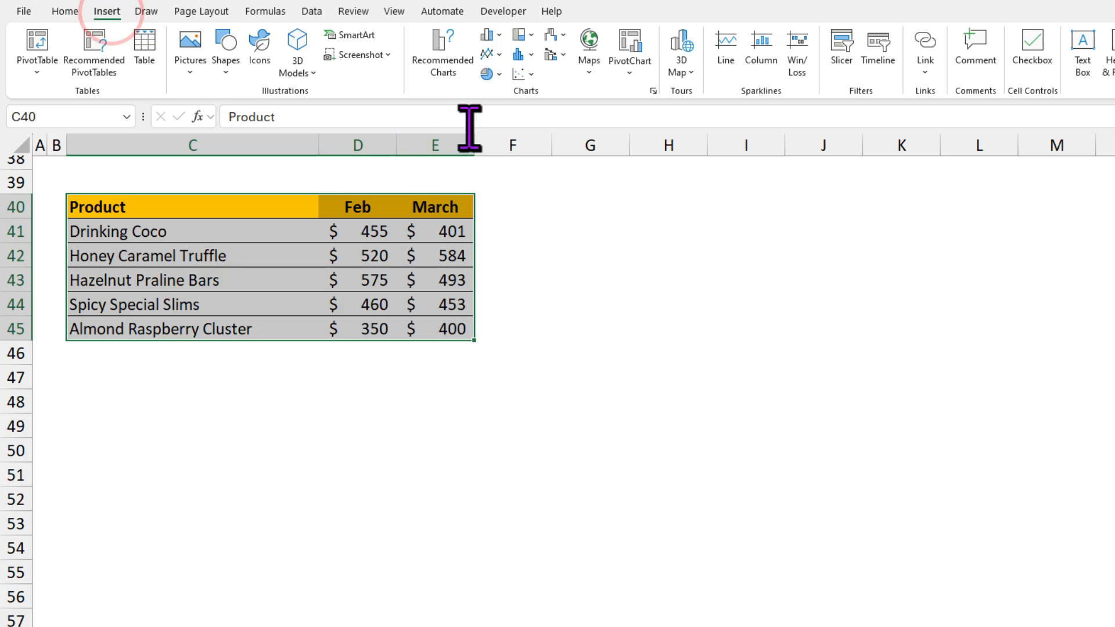
left_click(492, 35)
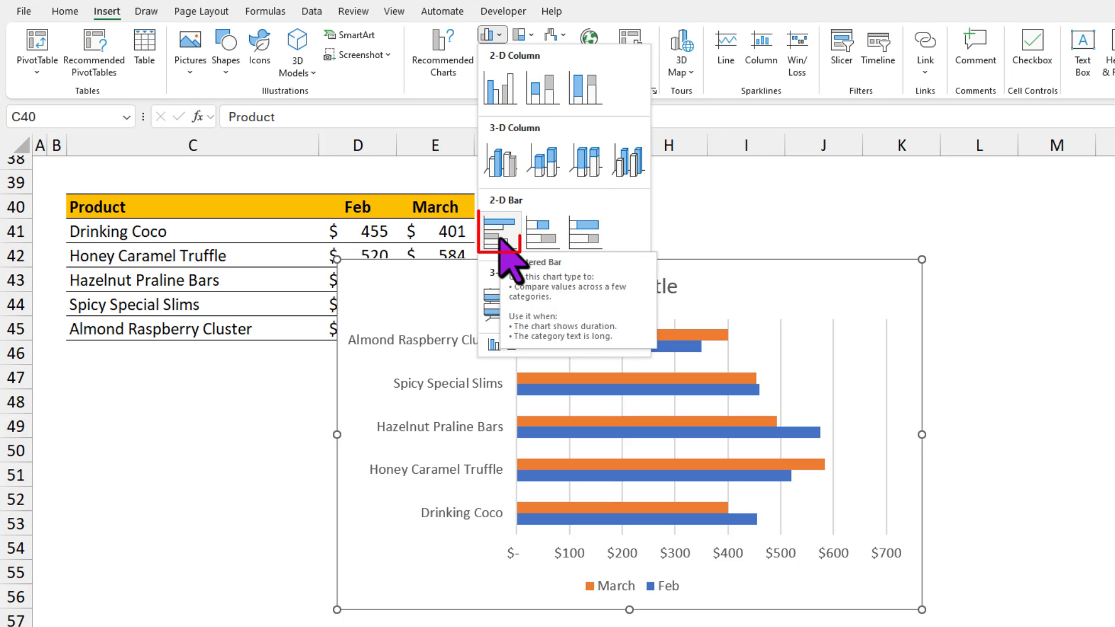
left_click(546, 234)
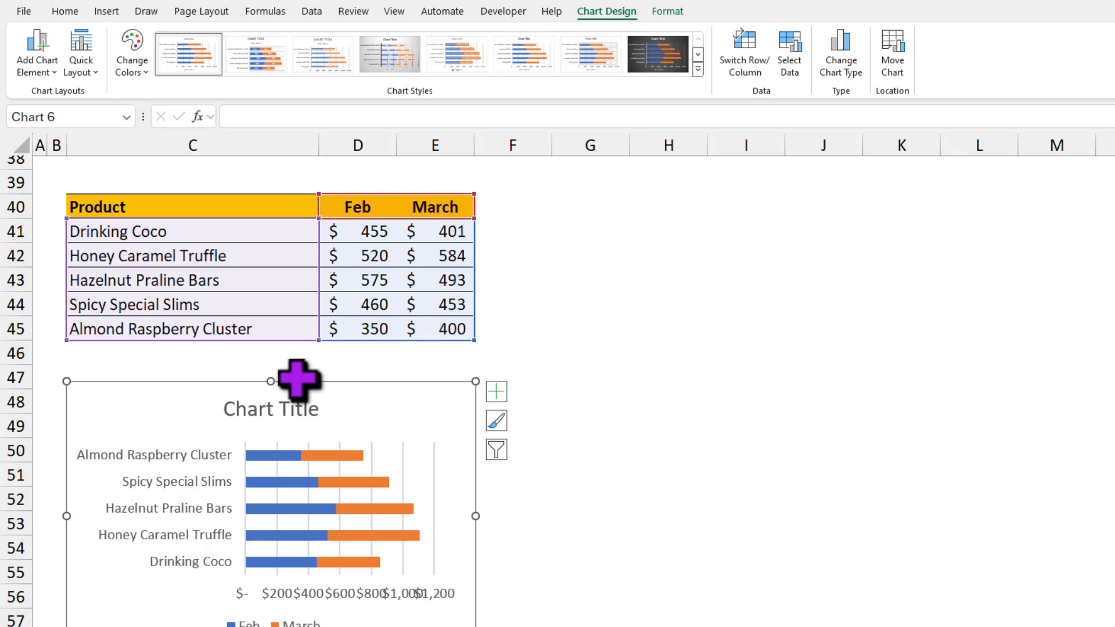
Step: Insert a clustered bar chart from the Feb and March data in C40:E45 and put its product categories in reverse order
left_click_drag(180, 204, 436, 329)
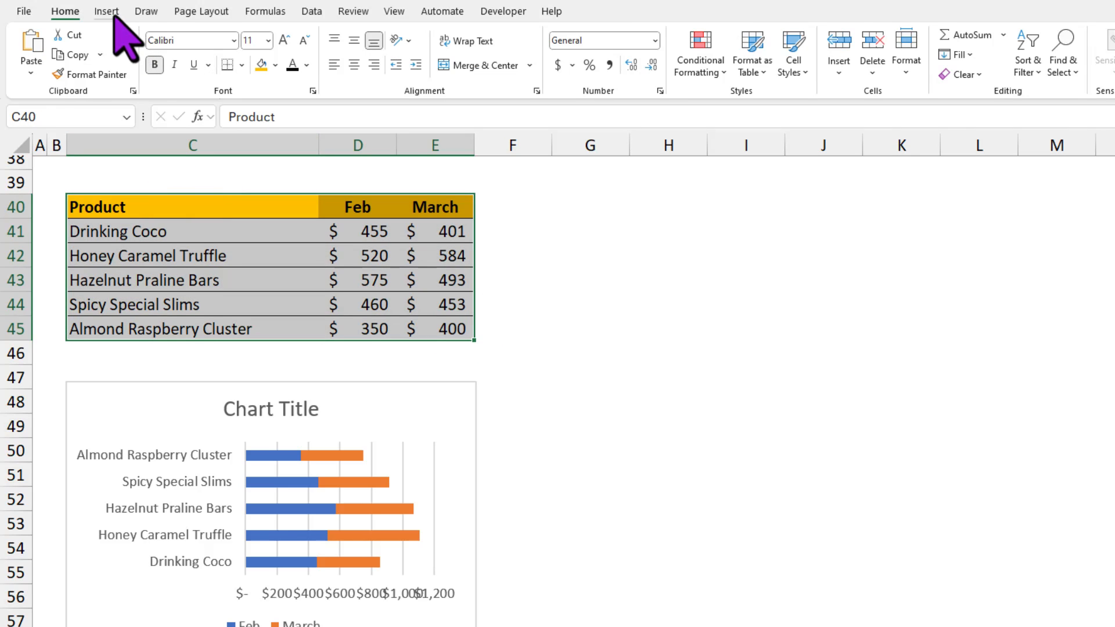
key("alt+F1")
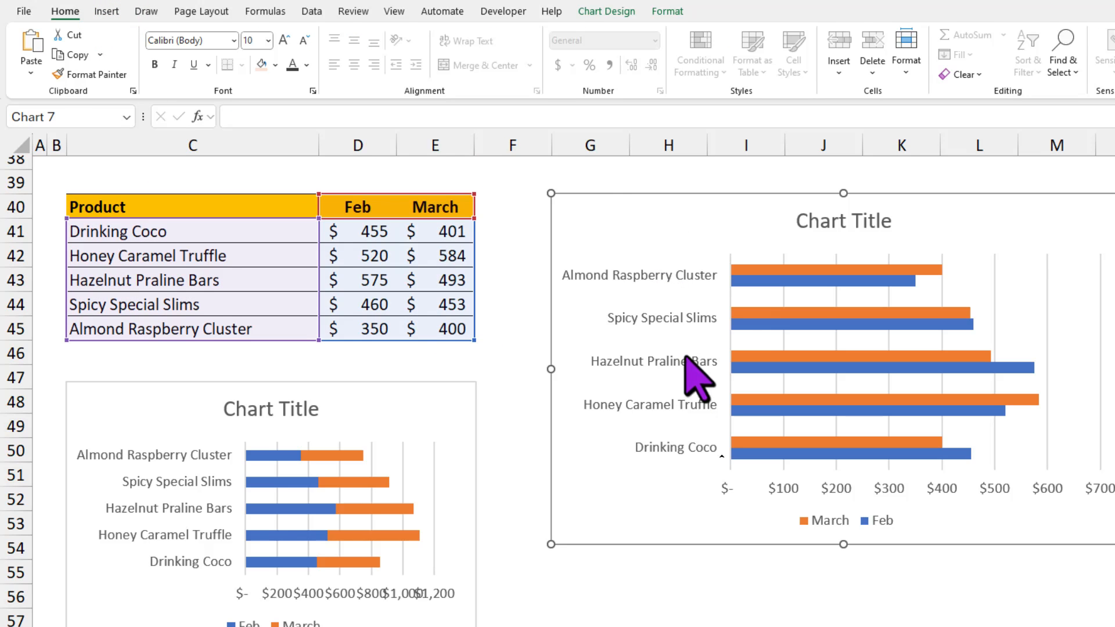
left_click(689, 276)
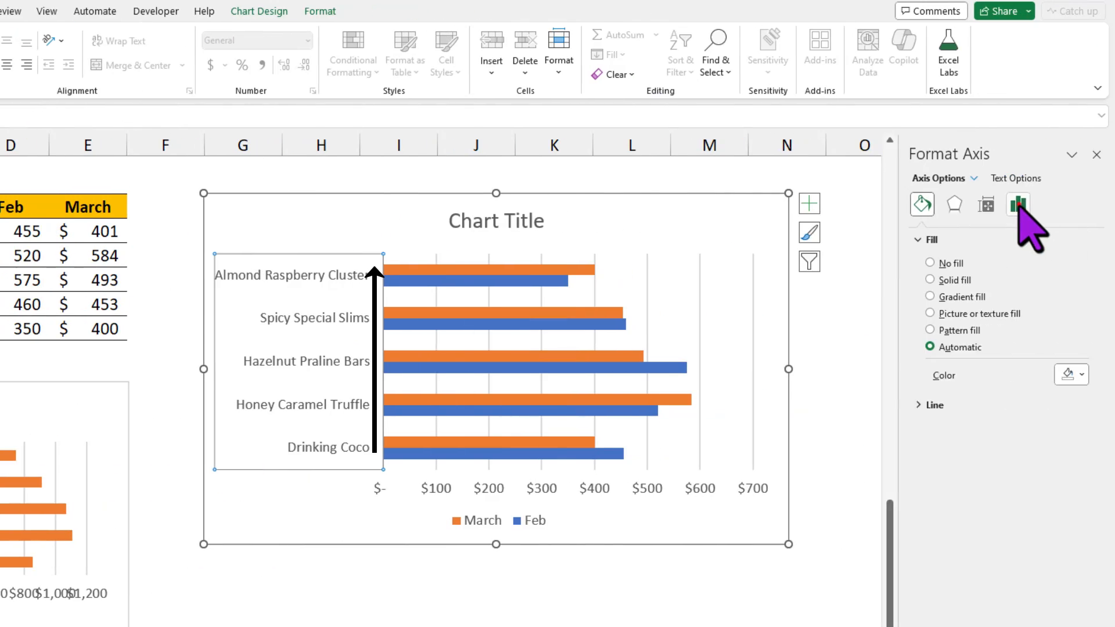
left_click(1018, 205)
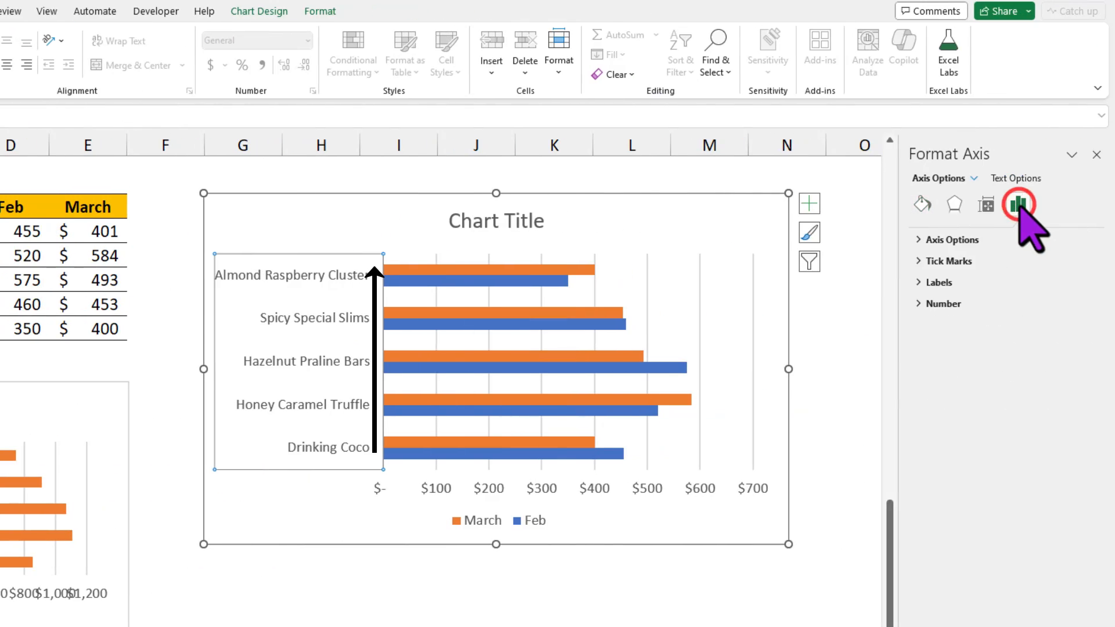
left_click(951, 239)
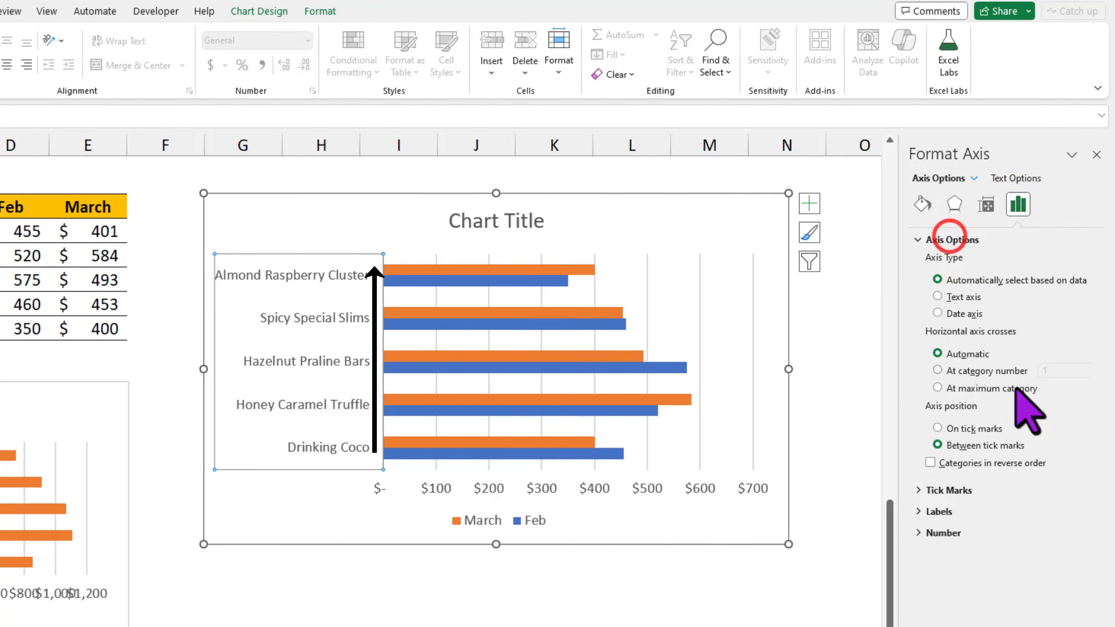
left_click(952, 464)
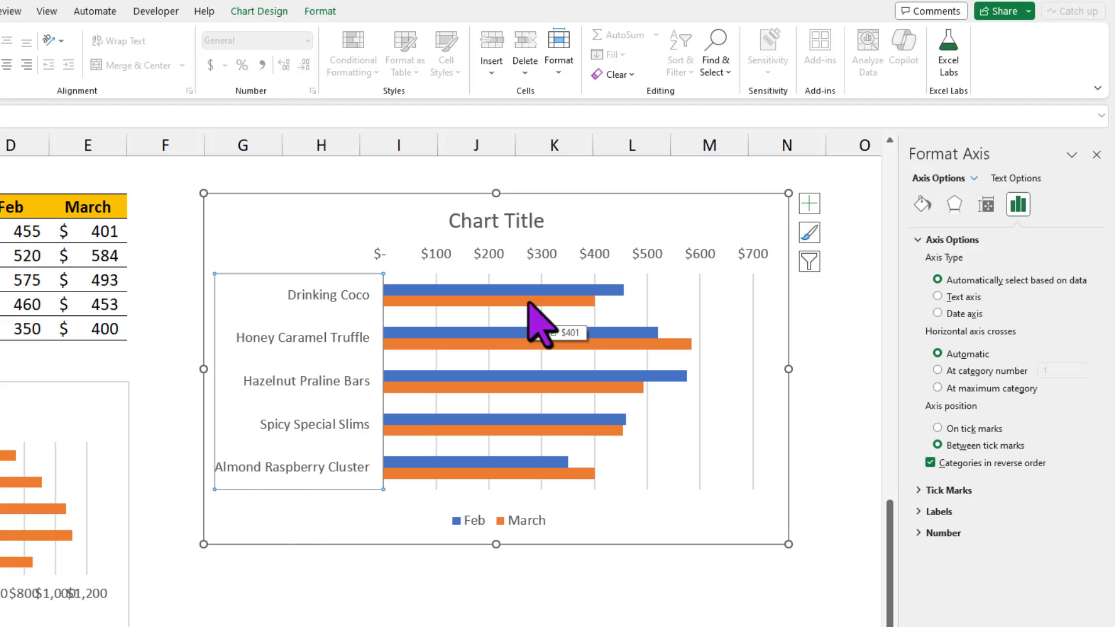
Step: Set the series overlap of the March bars in the clustered bar chart to 50%
left_click(608, 211)
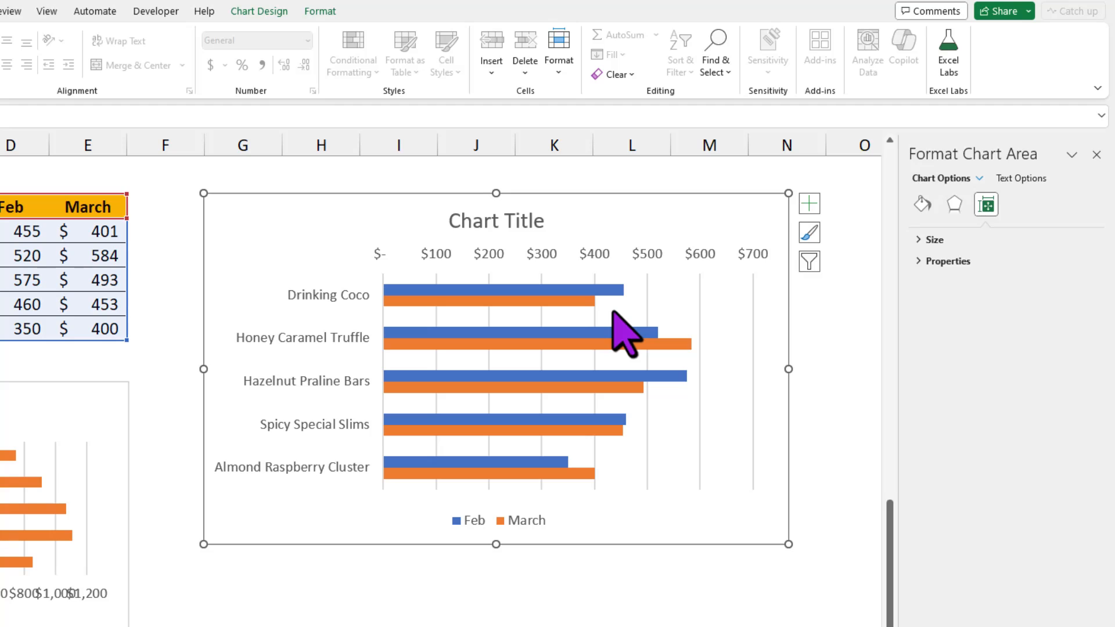
left_click(550, 301)
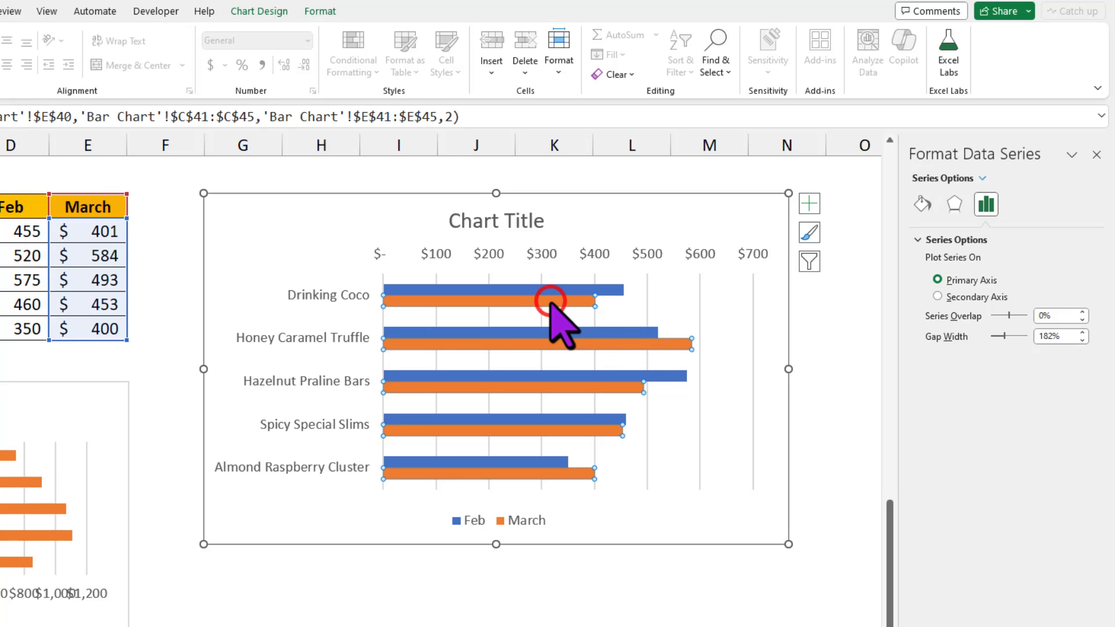
key("ctrl+1")
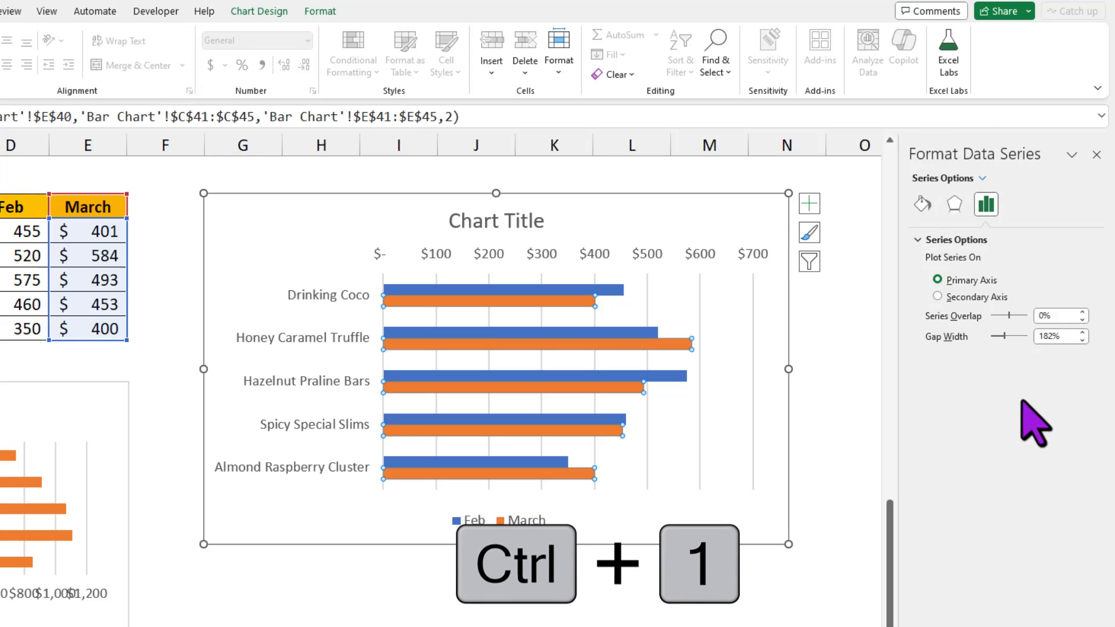
double_click(1048, 316)
type("50")
key("Return")
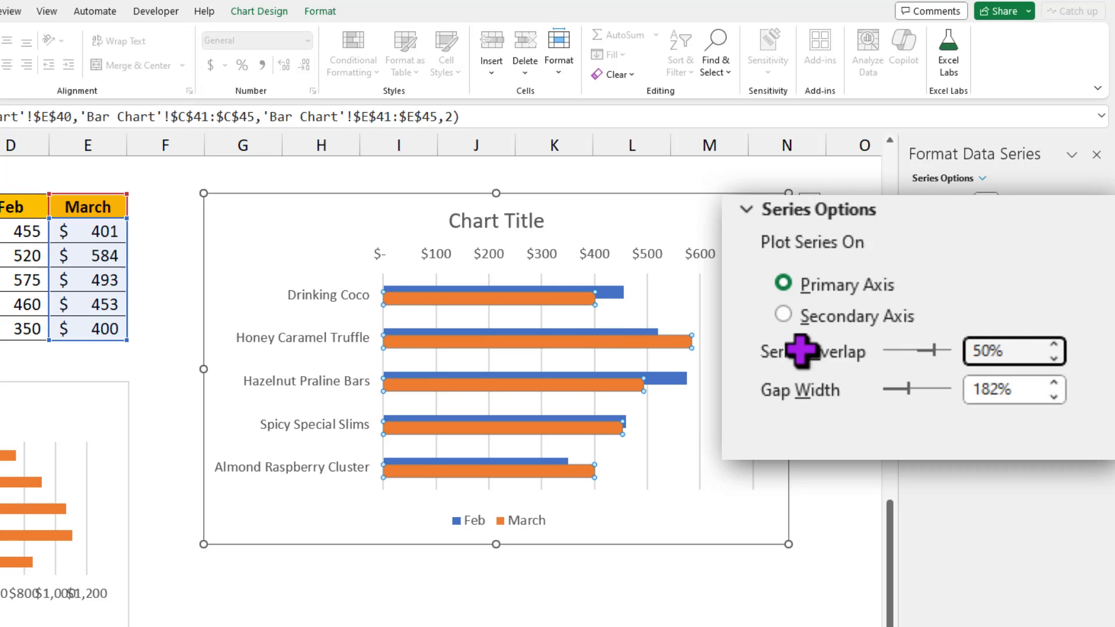
Step: Try the maximum series overlap for the Feb and March bars and set it back to 50%
left_click_drag(1017, 356, 864, 347)
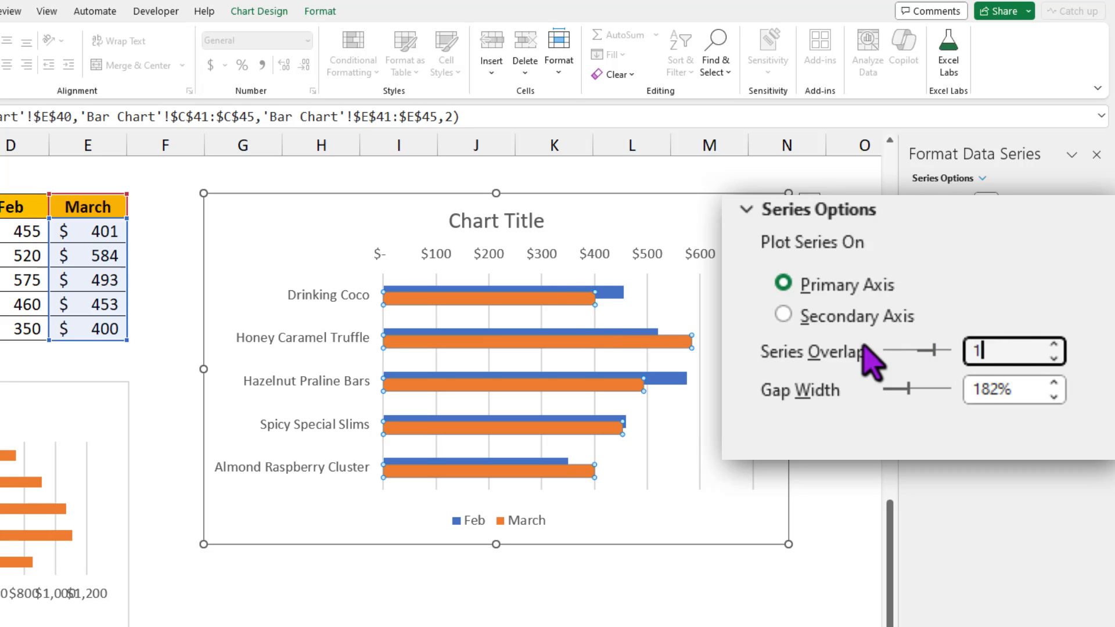
key("Return")
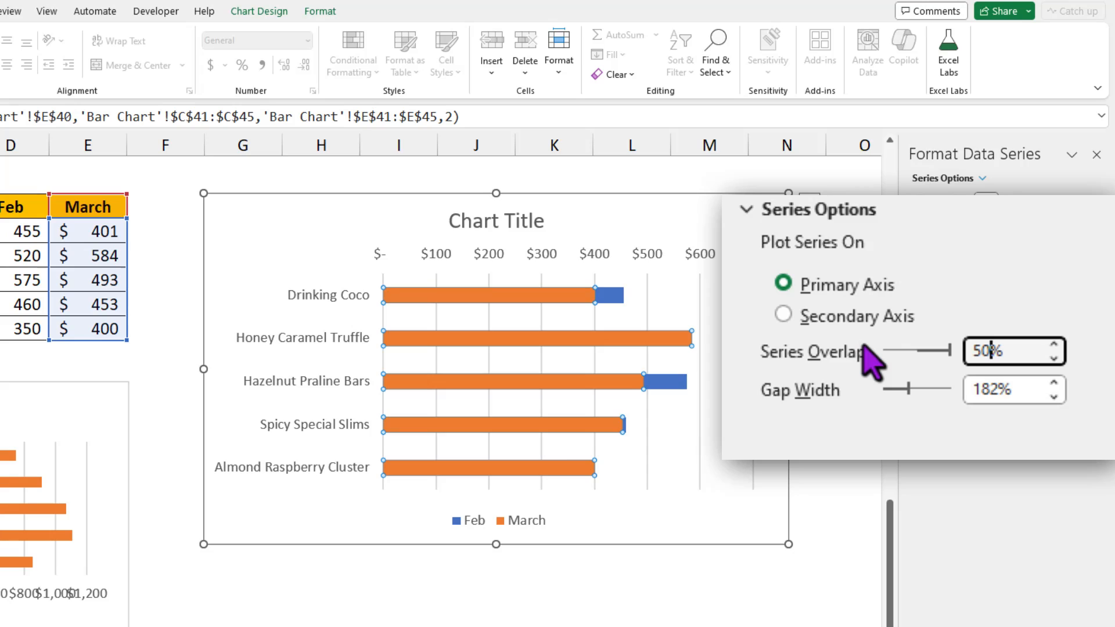
key("Return")
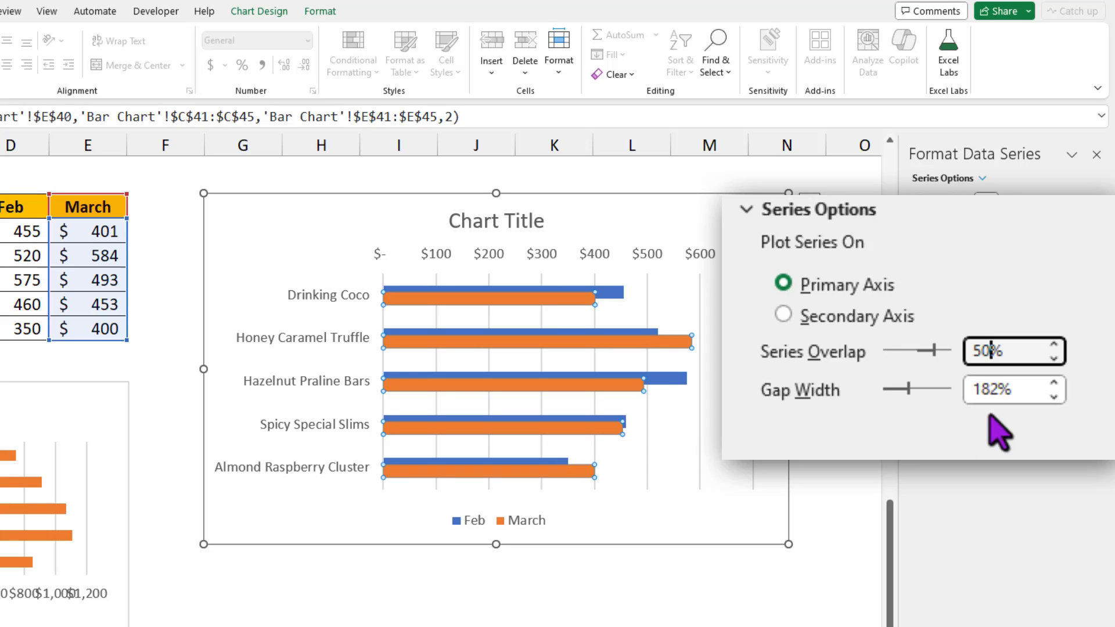
Step: Set the gap width of the clustered Feb and March bars to 50%
left_click(1016, 390)
type("5")
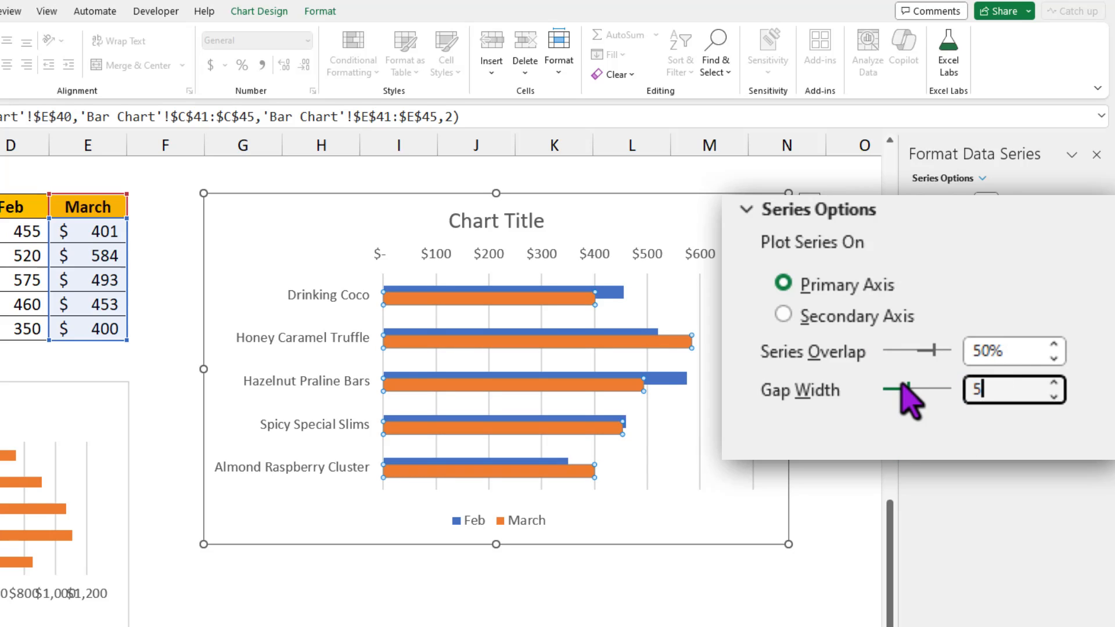
type("0")
key("Return")
left_click(721, 505)
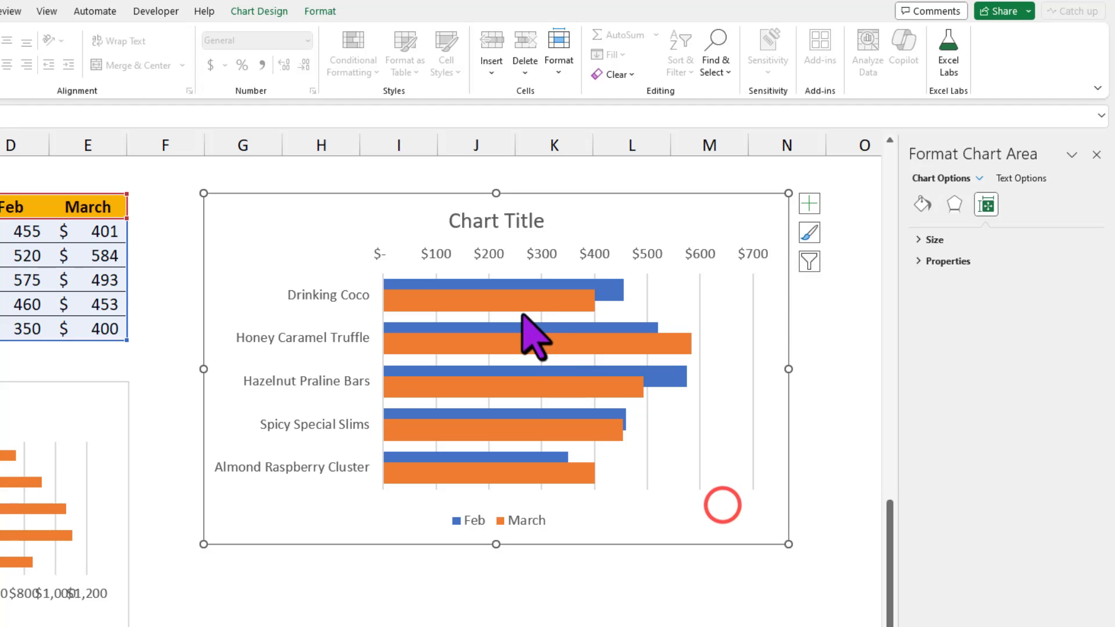
Step: Recolour the Feb bars of the clustered chart with a light orange theme fill
left_click(567, 301)
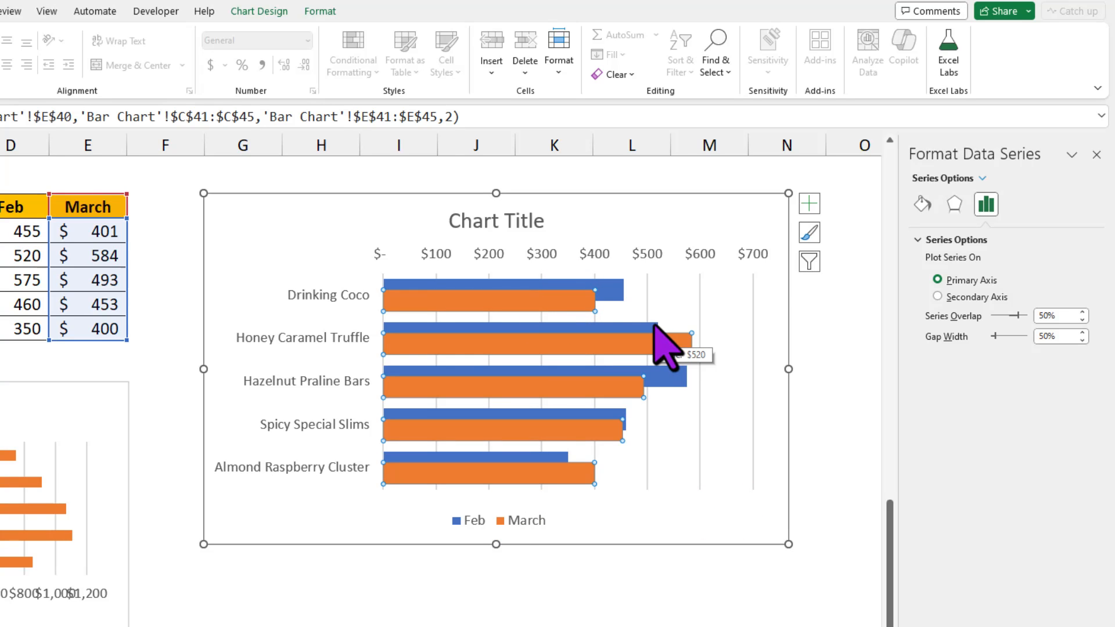
left_click(615, 286)
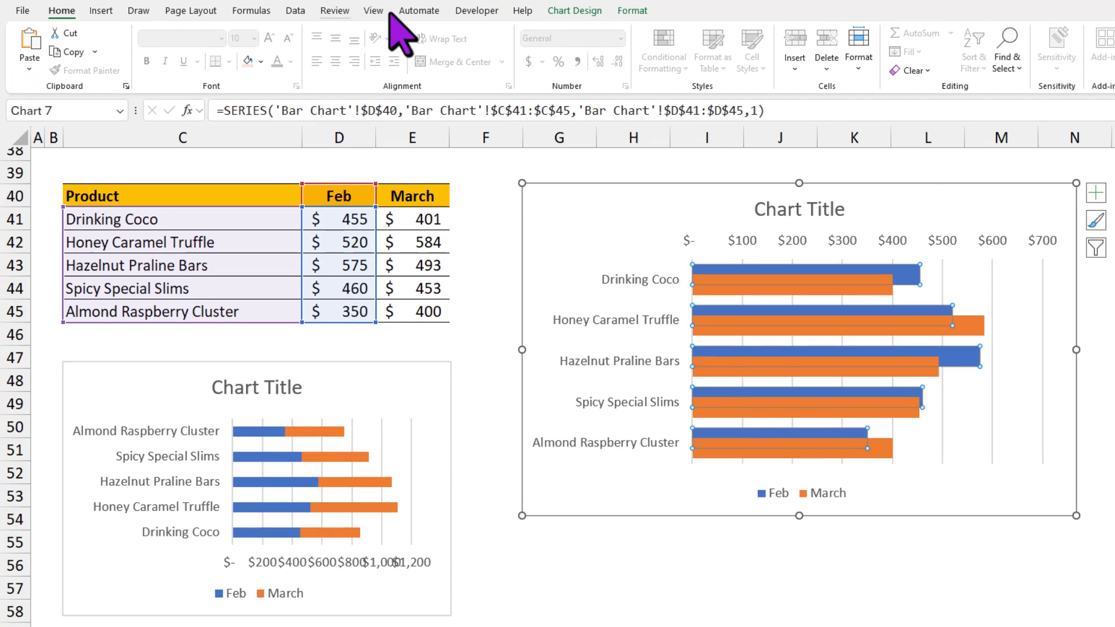
left_click(320, 11)
left_click(569, 33)
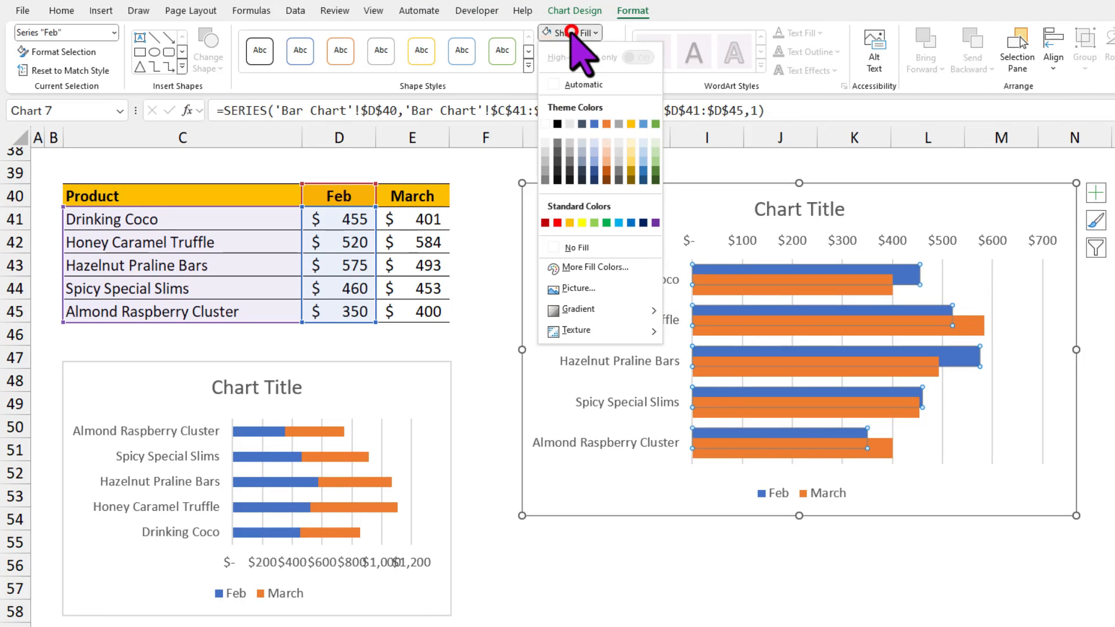
left_click(607, 152)
key("Escape")
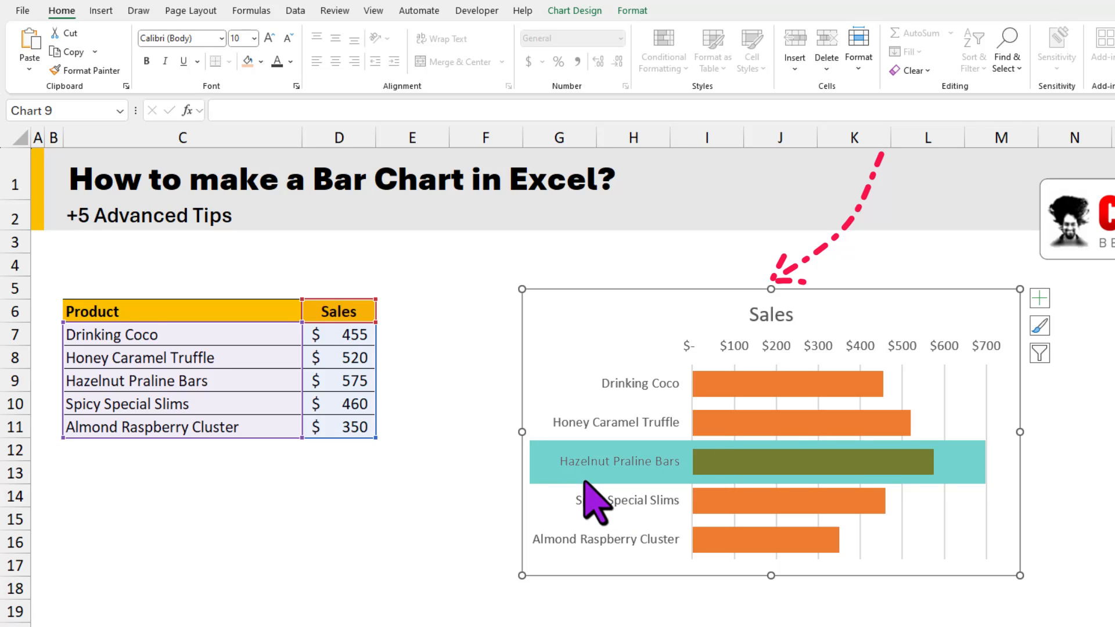
Step: Enter the column header "Highlight?" in E6 beside the Sales column of the first product table
left_click_drag(394, 312, 403, 435)
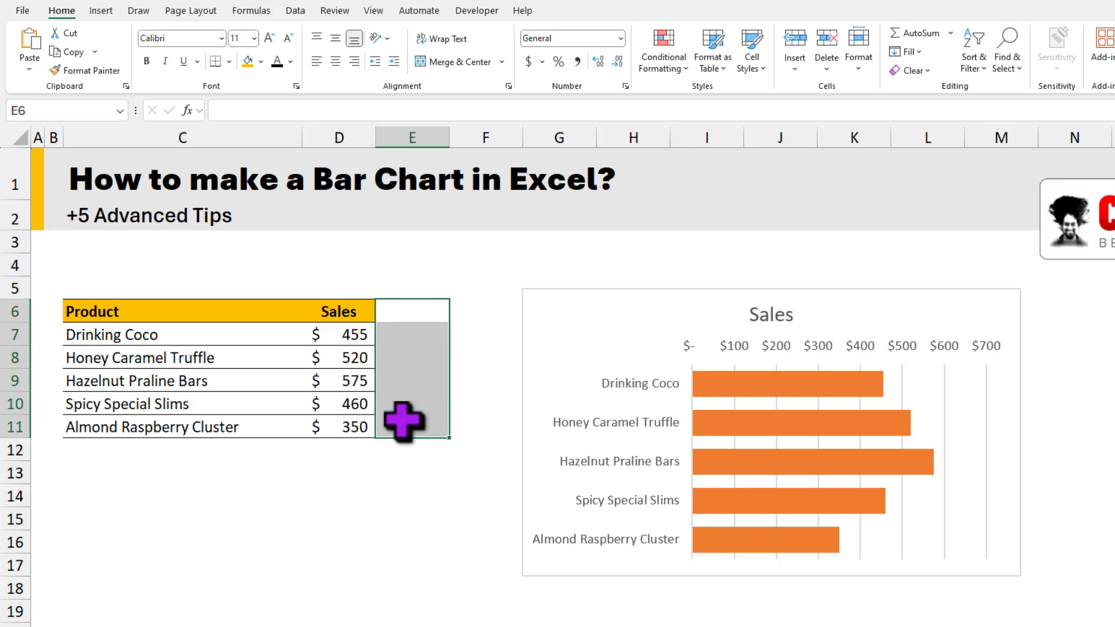
left_click(402, 310)
type("Highlight?")
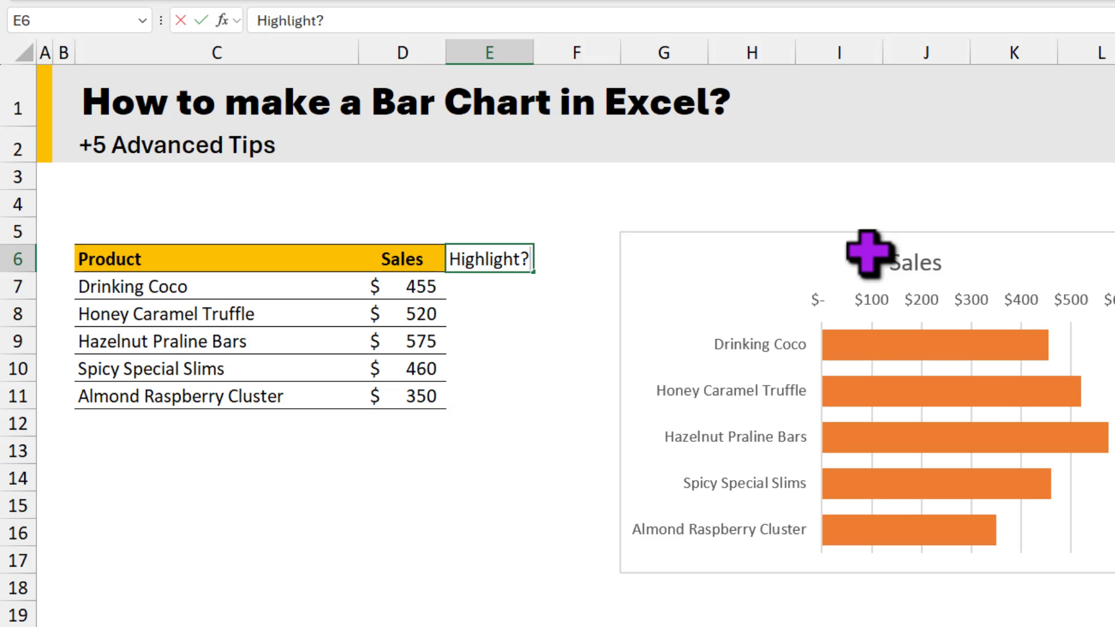
key("Return")
Step: Begin an IF formula in E7 that tests whether D7 equals MAX($D$7:$D$11), with the range as absolute references
type("=if")
key("Tab")
key("Left")
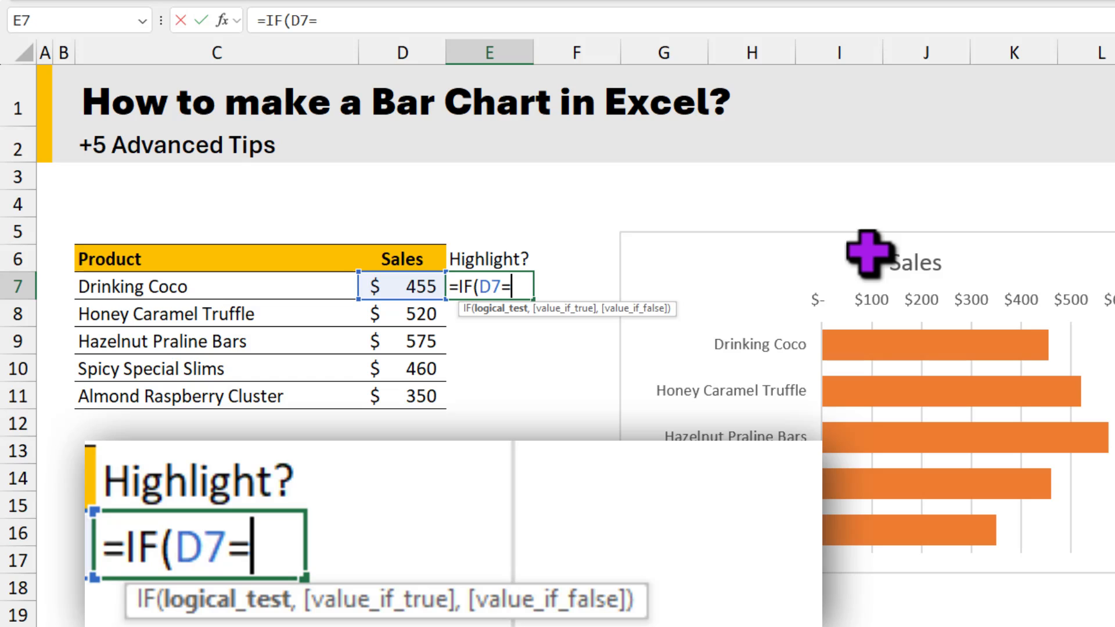
type("max")
key("Tab")
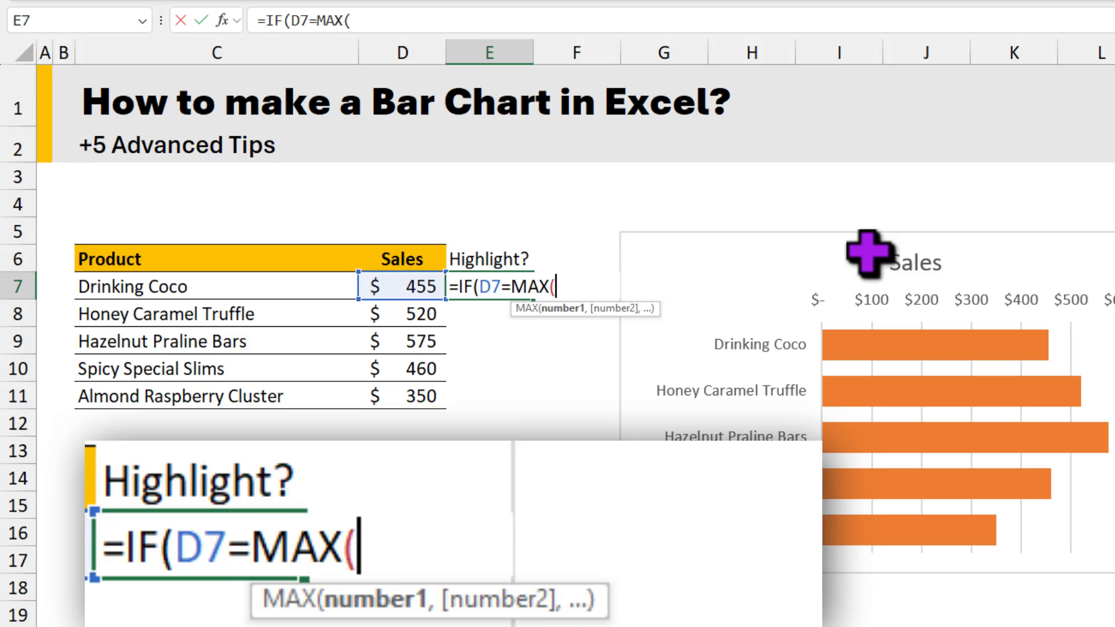
left_click(396, 295)
left_click_drag(397, 295, 410, 386)
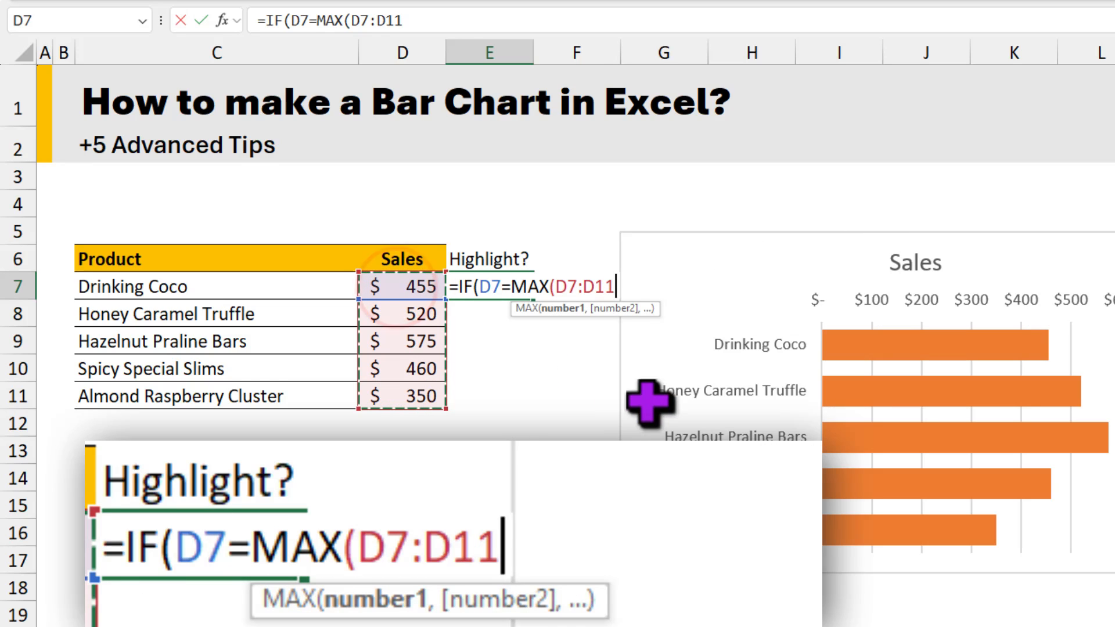
key("F4")
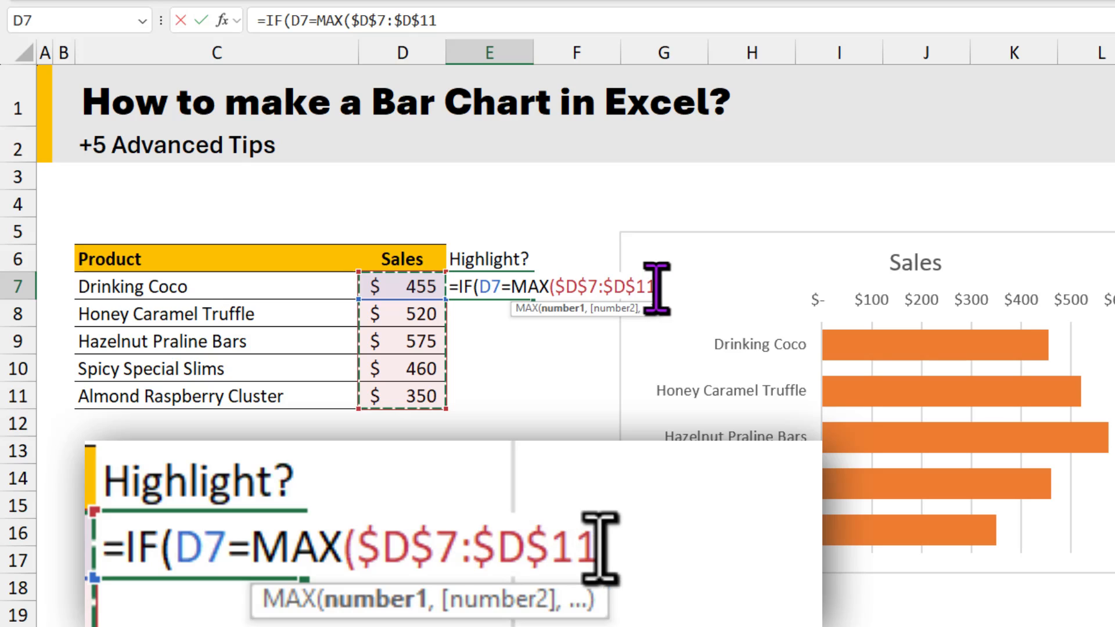
type(")")
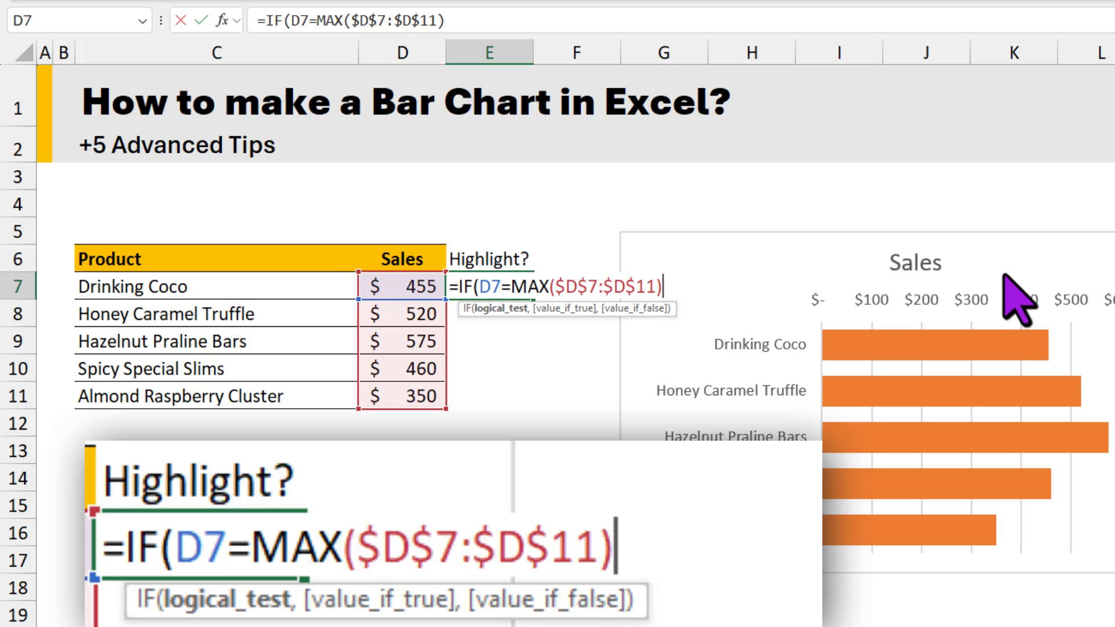
type(",d7")
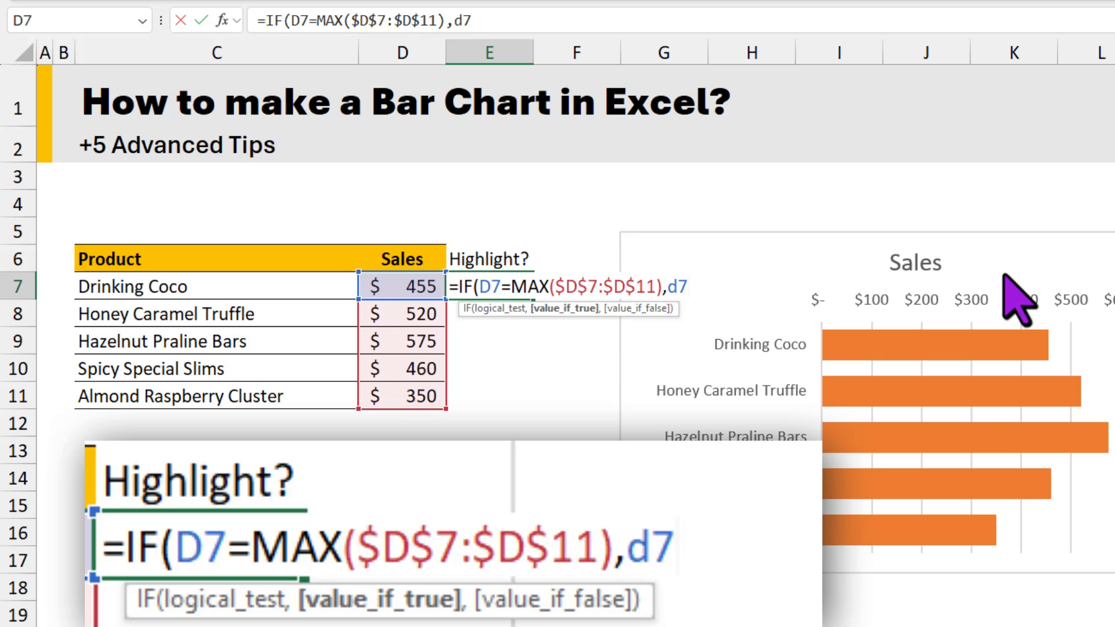
type(",na(")
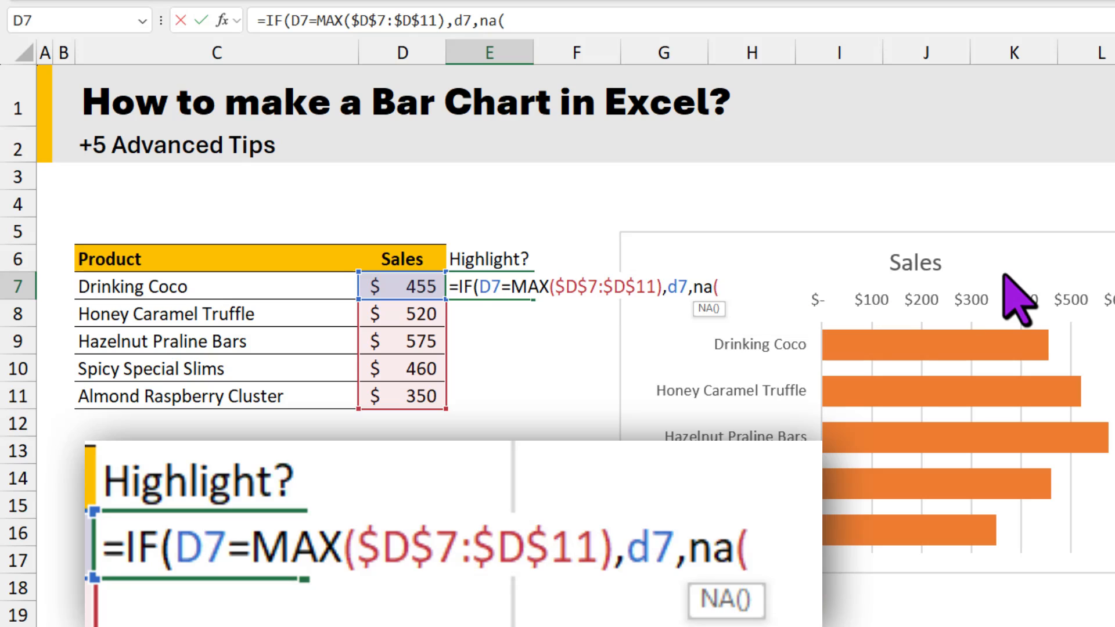
type("))")
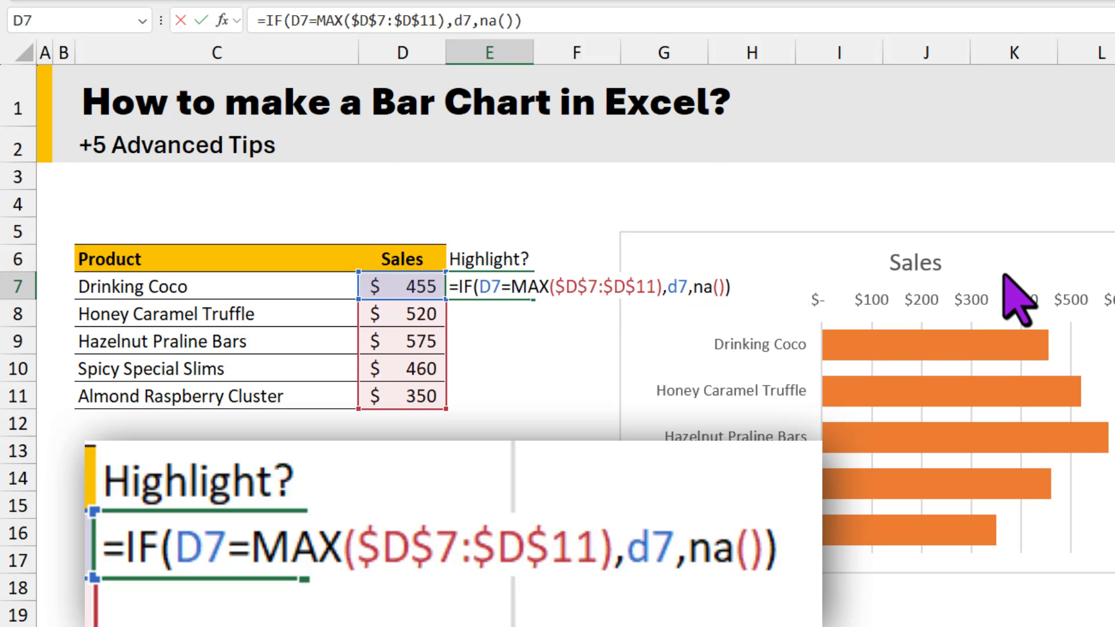
Step: Complete the E7 formula to return D7 when true and NA() otherwise, and fill it down to E11
key("ctrl+Return")
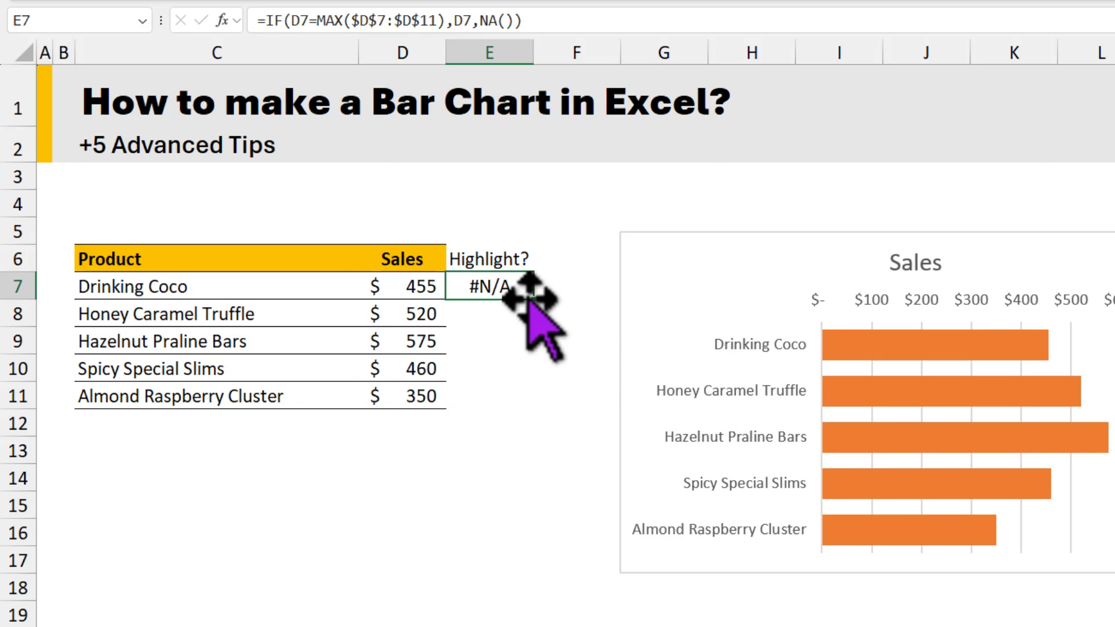
left_click_drag(533, 298, 526, 409)
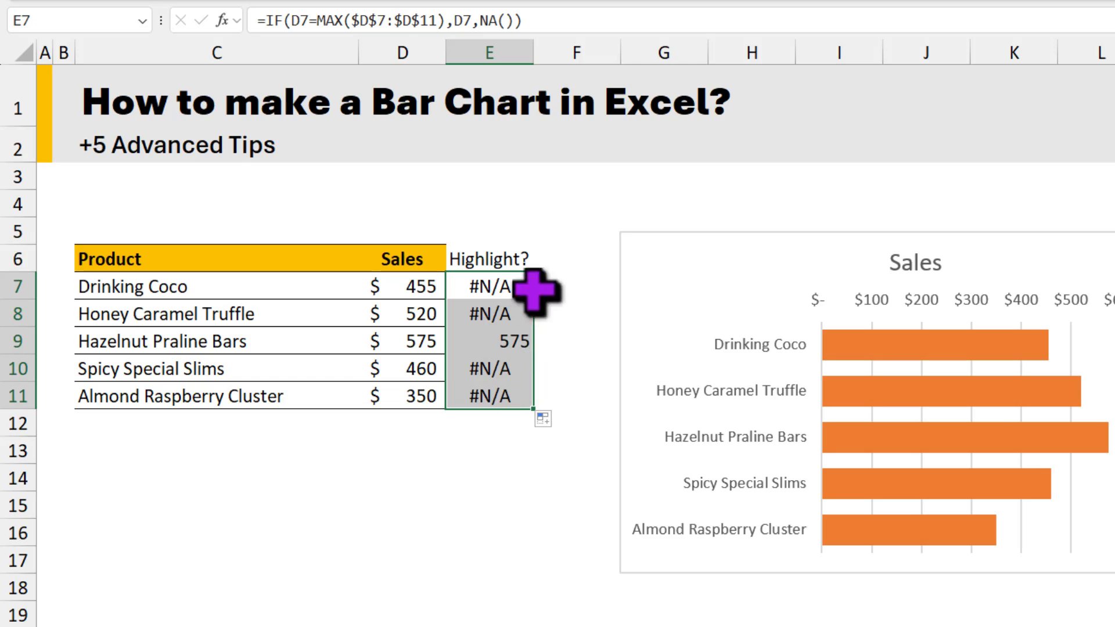
left_click(515, 343)
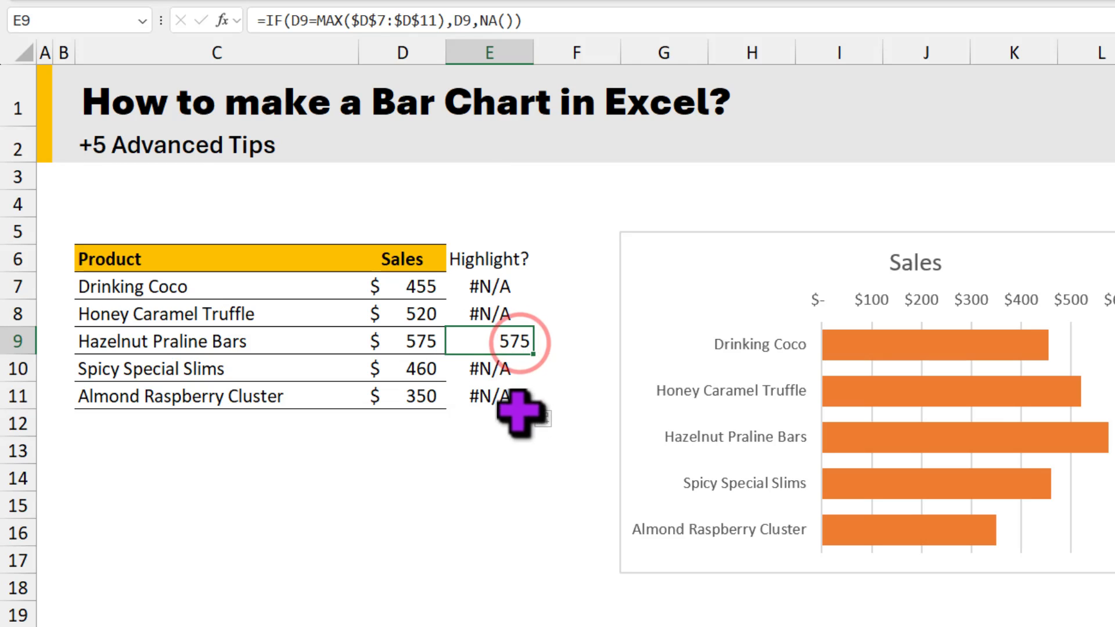
Step: Copy the Highlight? column E6:E11 and paste it into the Sales bar chart as a second series
left_click_drag(505, 253, 515, 405)
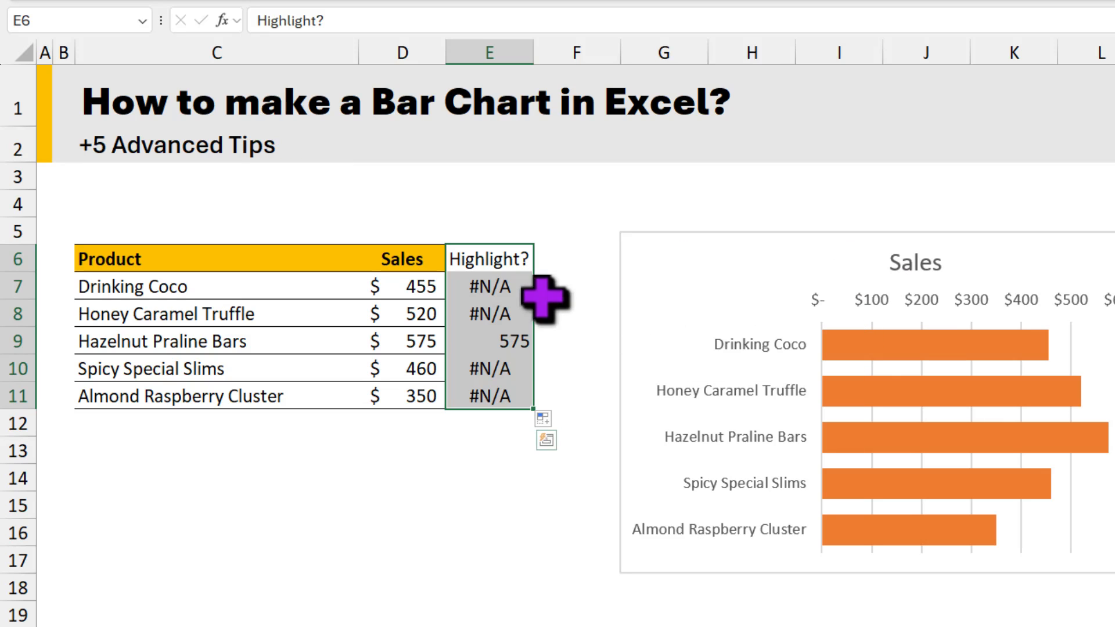
left_click_drag(506, 251, 512, 392)
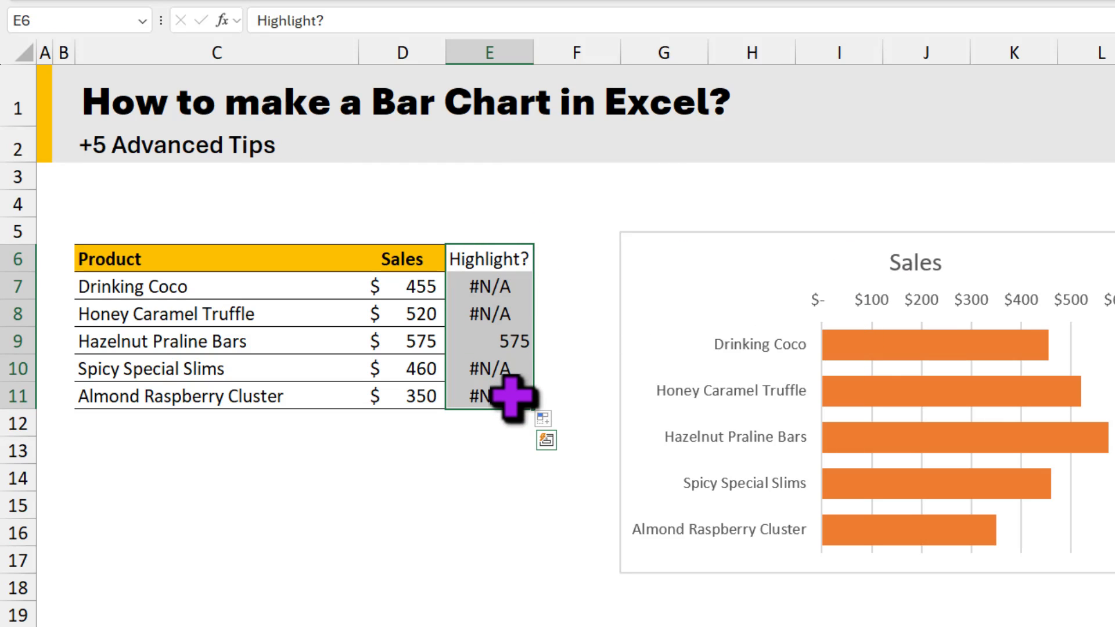
key("ctrl+c")
left_click(725, 258)
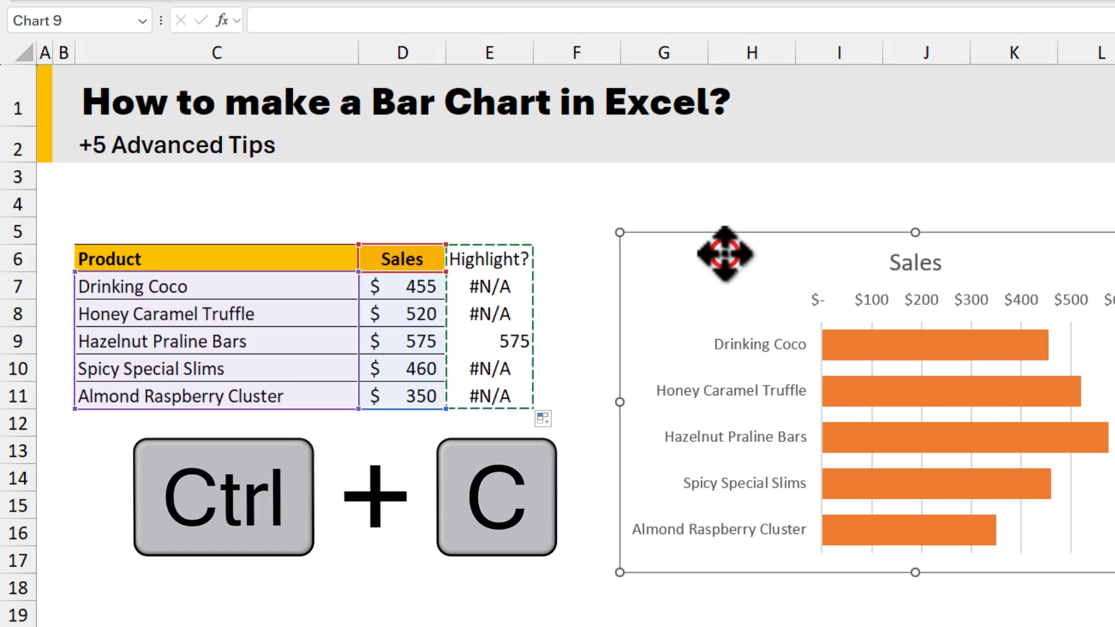
key("ctrl+v")
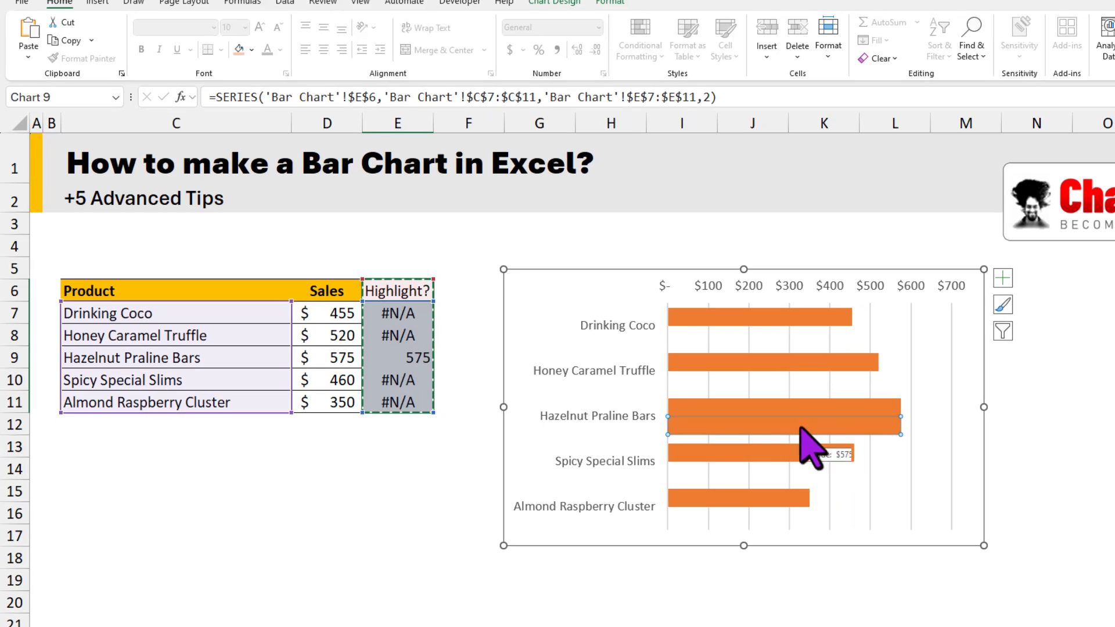
left_click(970, 404)
left_click(786, 419)
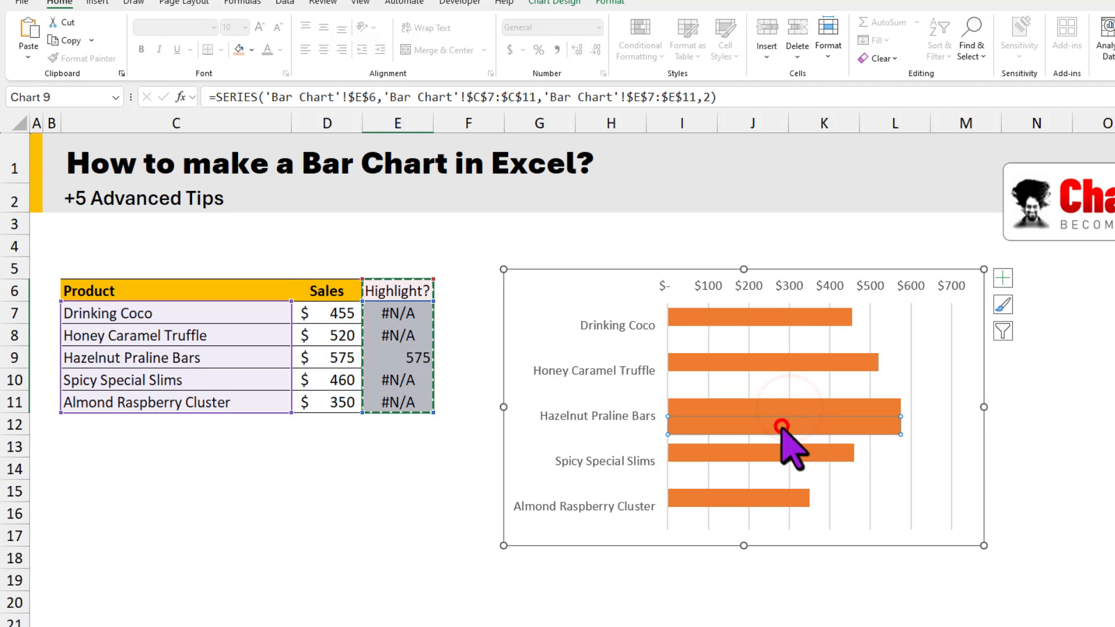
Step: Recolour the Sales series bars of the first chart with a light orange theme fill
left_click(742, 361)
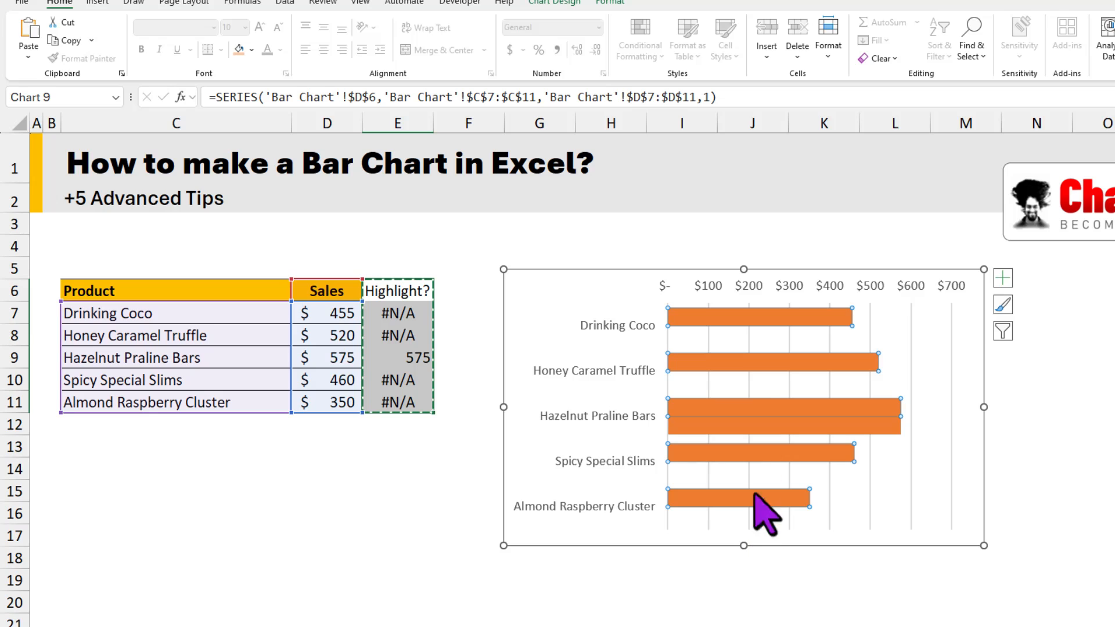
key("ctrl+1")
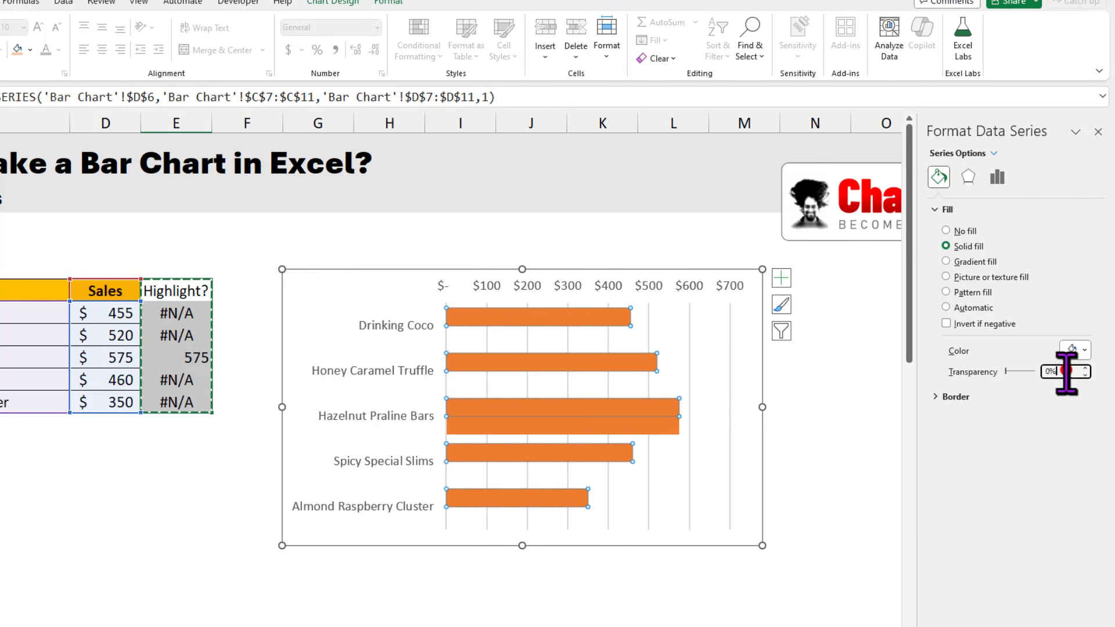
left_click(1078, 350)
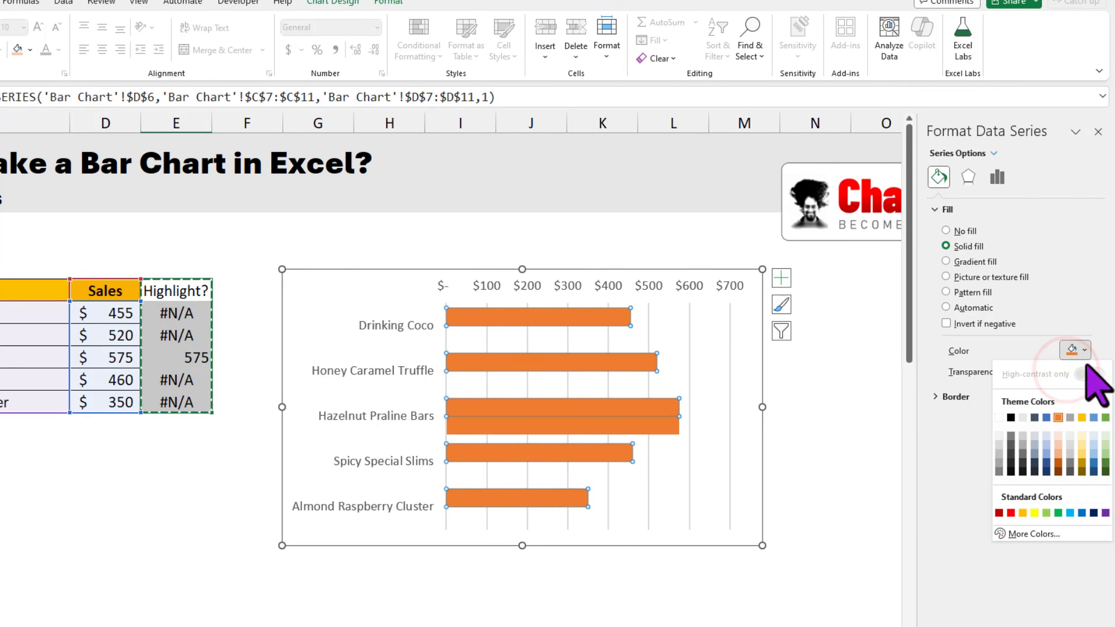
left_click(1057, 444)
Step: Set the series overlap of the Highlight? series to 100% so its bar covers the matching Sales bar
left_click(617, 427)
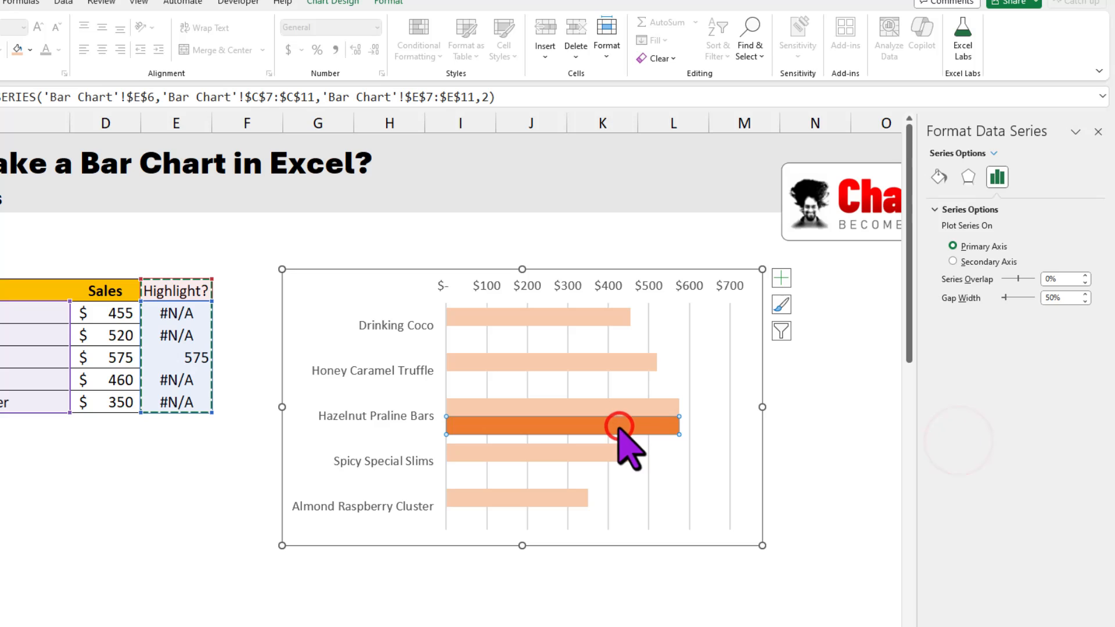
left_click(1065, 279)
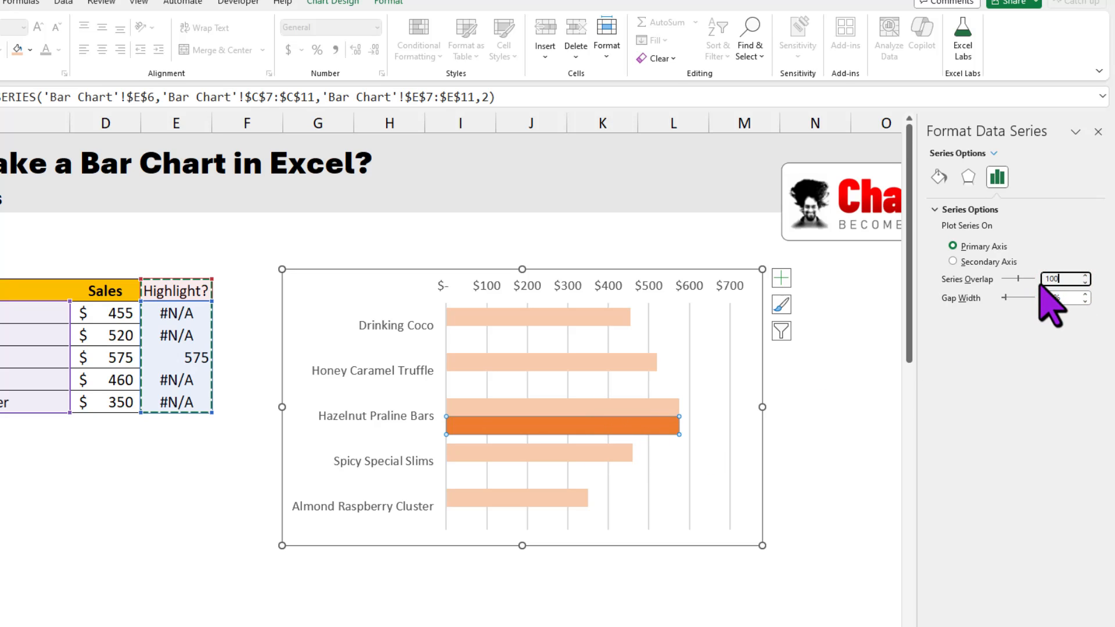
type("100")
key("Return")
left_click(804, 468)
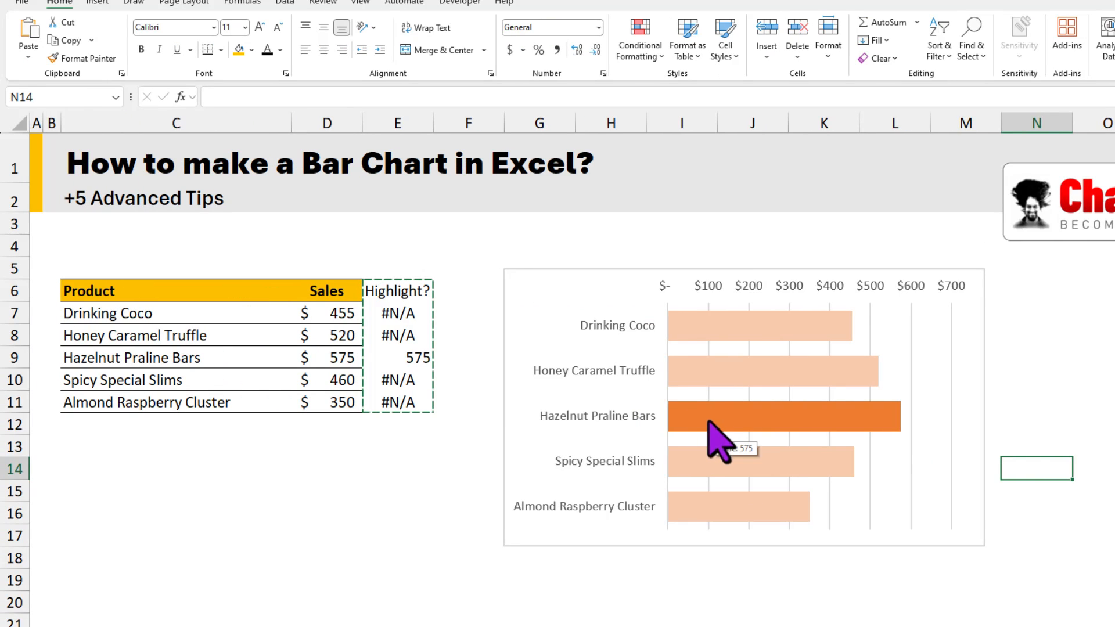
Step: Set the Spicy Special Slims sales in D10 to 620 to test the chart's automatic highlighting
left_click_drag(323, 310, 319, 407)
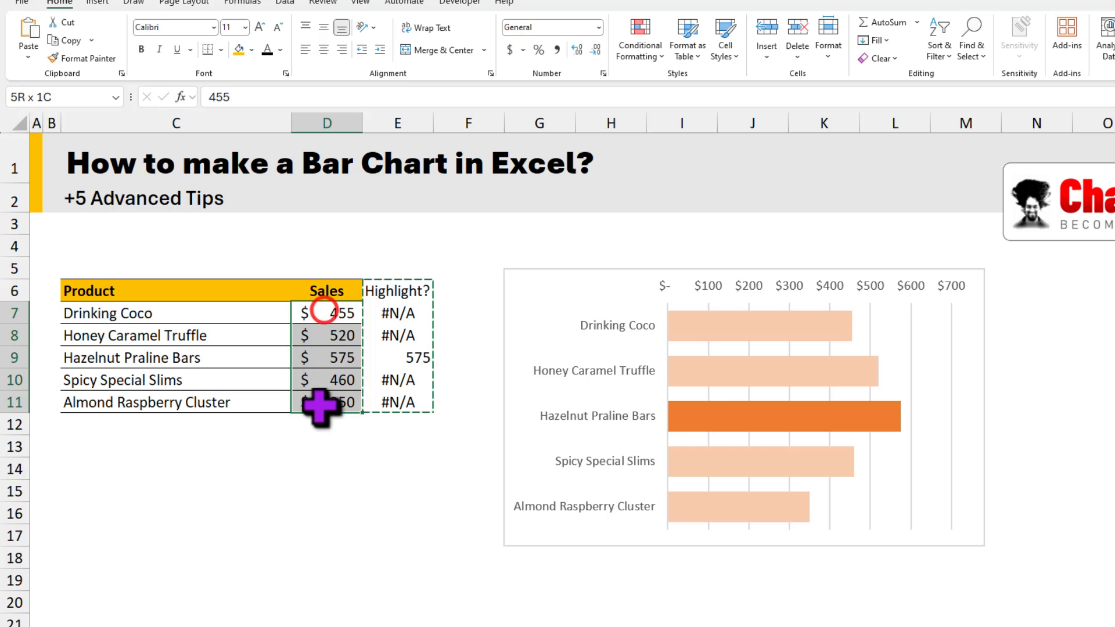
key("ctrl+v")
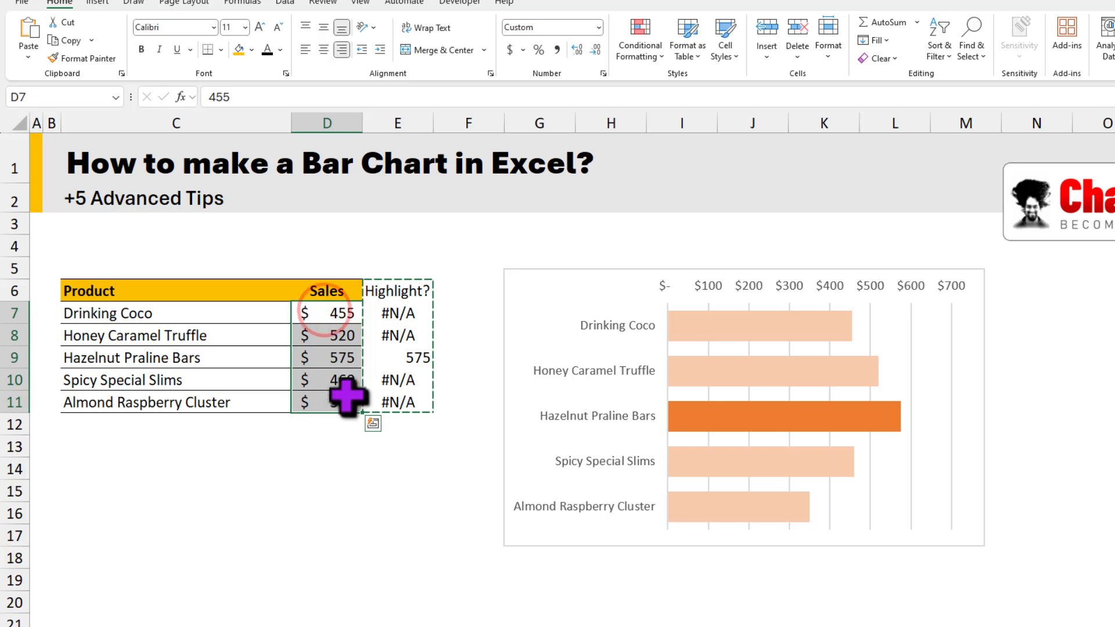
left_click(337, 361)
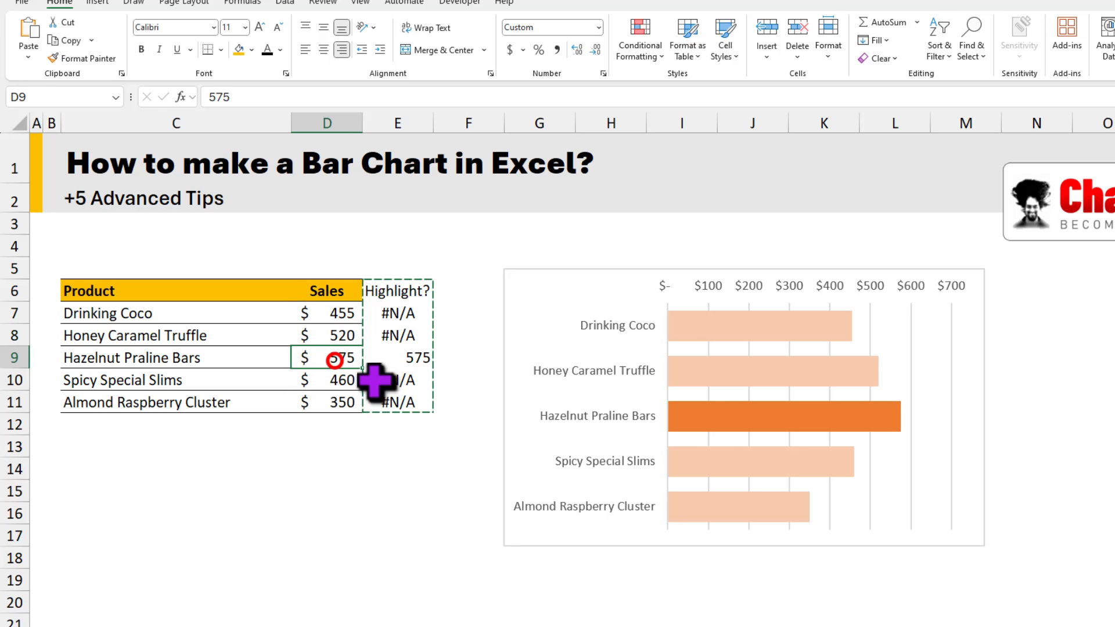
left_click(335, 380)
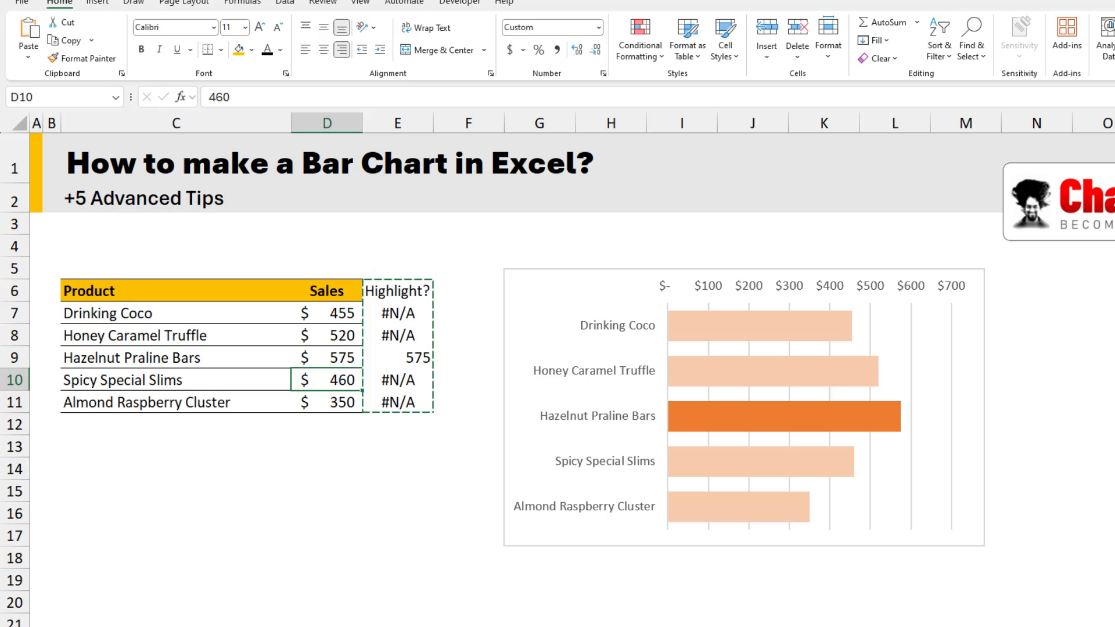
type("62")
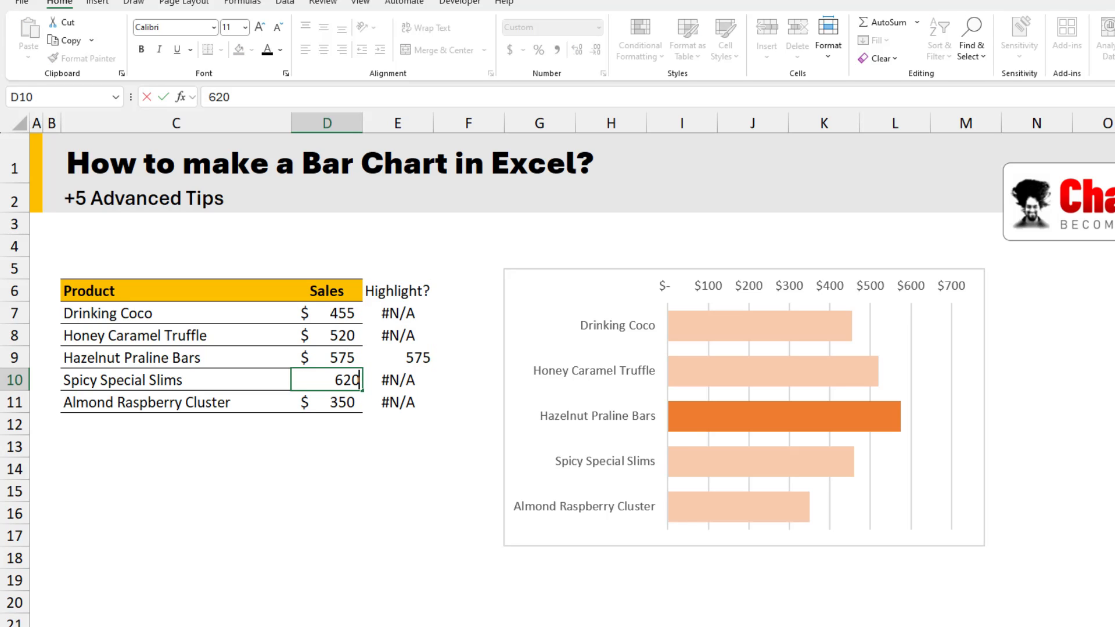
type("0")
key("ctrl+Return")
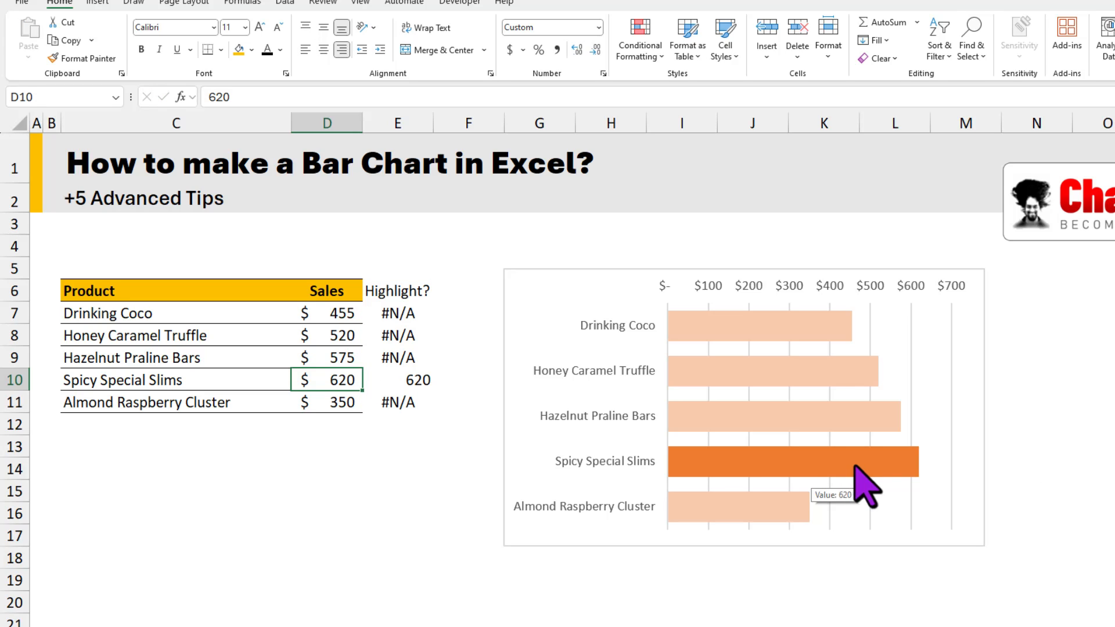
Step: Delete the value axis and the vertical gridlines from the highlighted sales chart
left_click(597, 273)
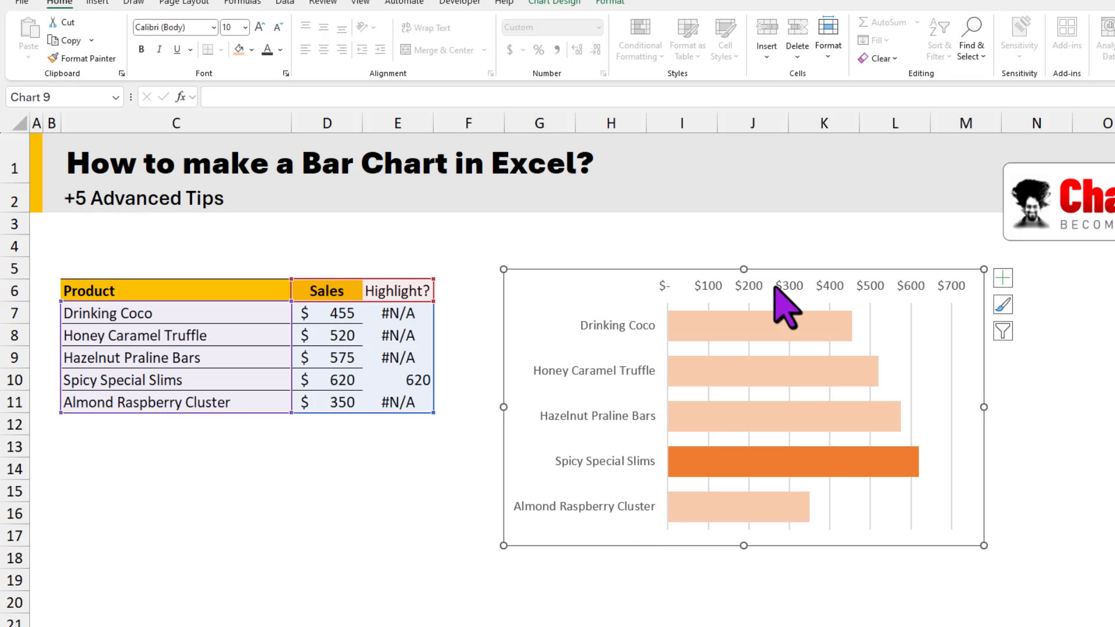
left_click(779, 283)
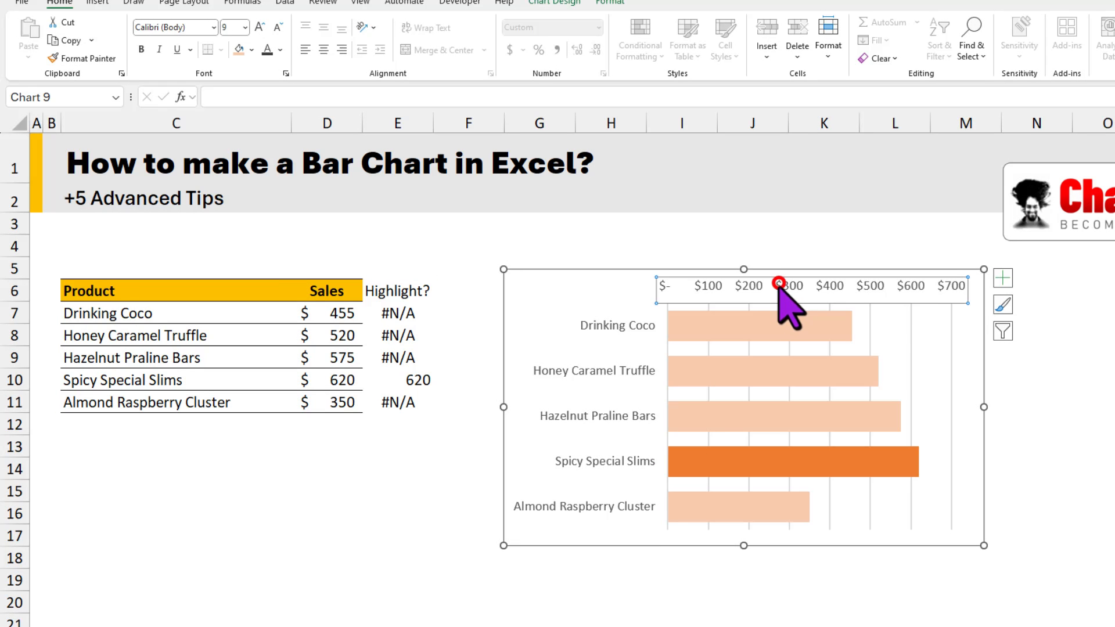
key("Delete")
left_click(924, 304)
key("Delete")
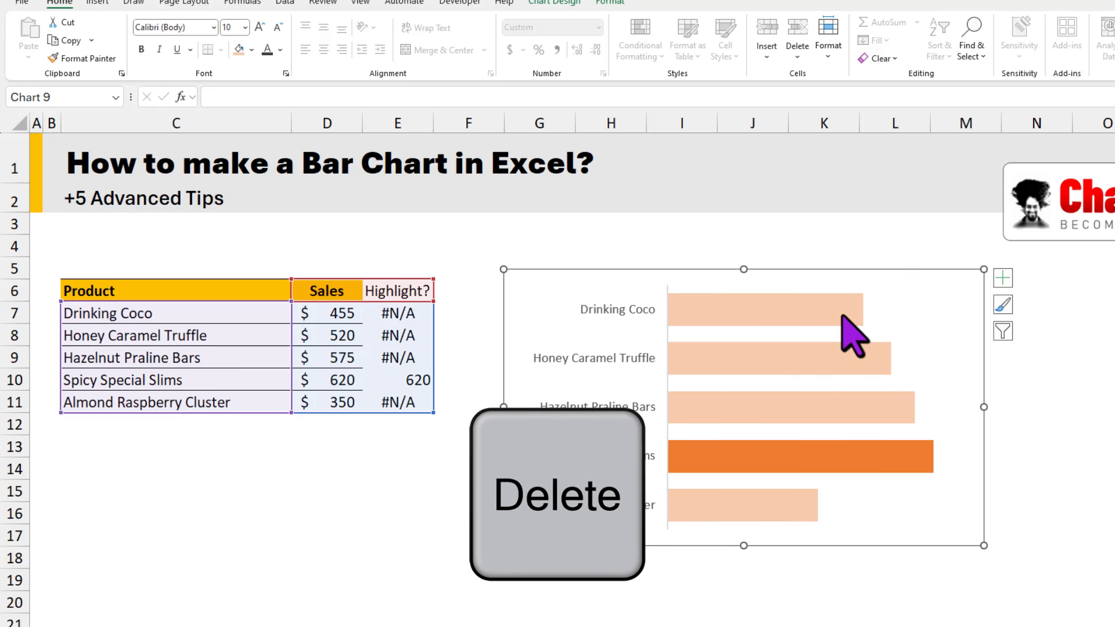
Step: Add data labels to the Sales series and set their label position to Inside End
left_click(814, 310)
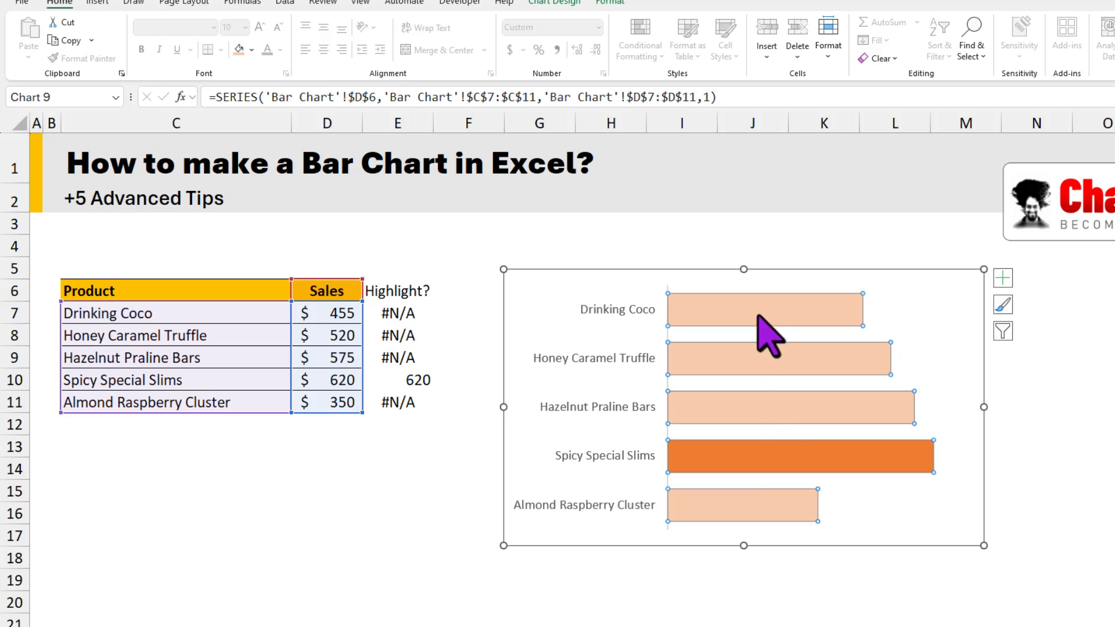
left_click(1003, 278)
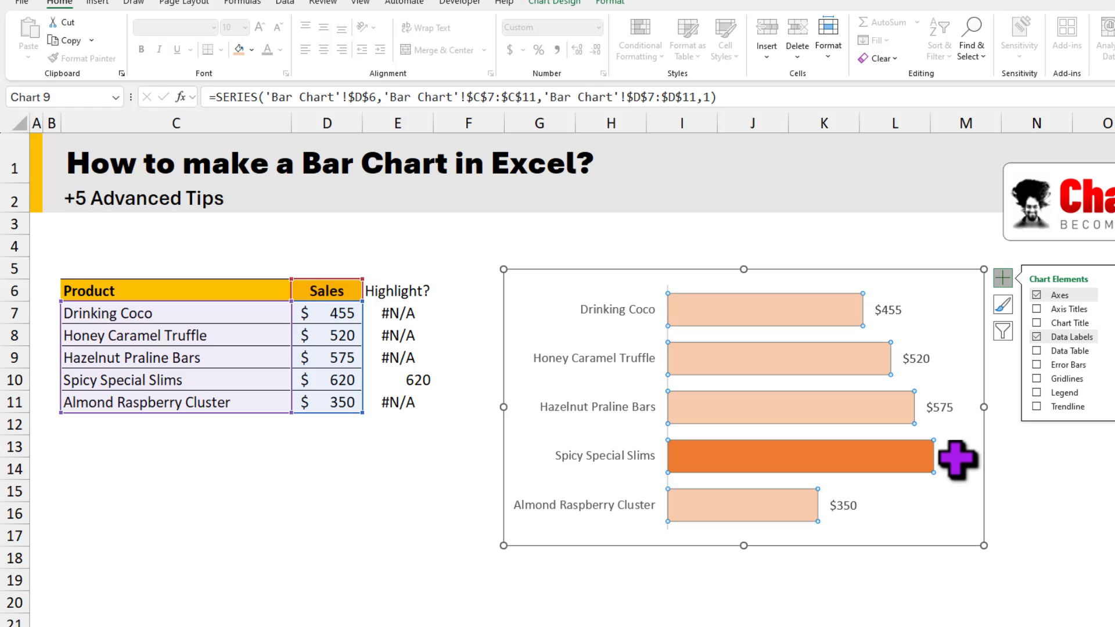
left_click(957, 456)
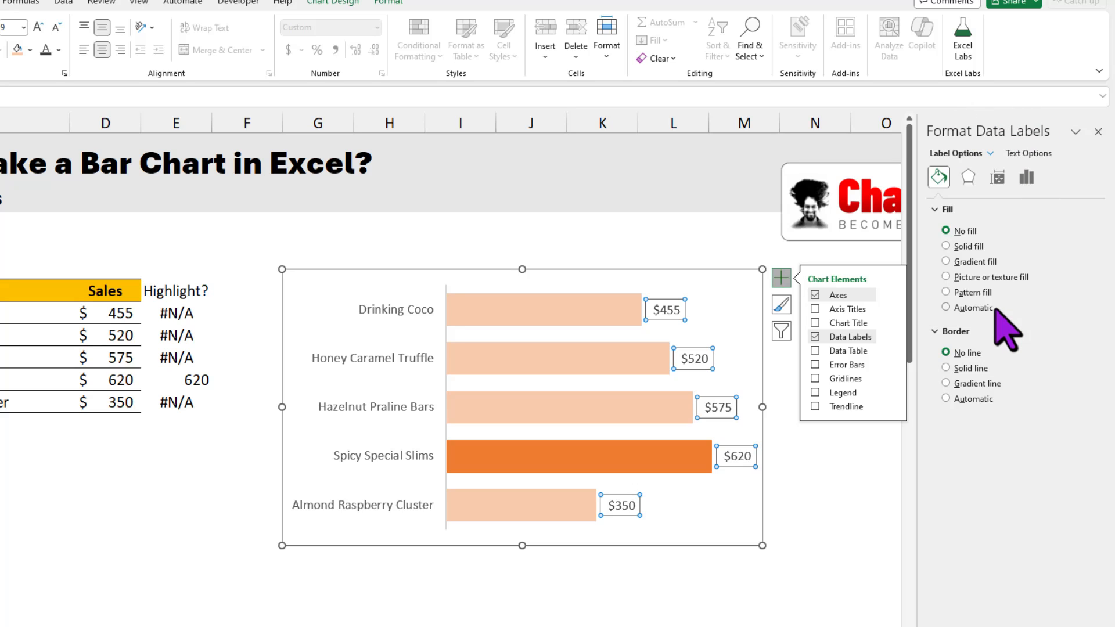
left_click(1031, 177)
left_click(977, 211)
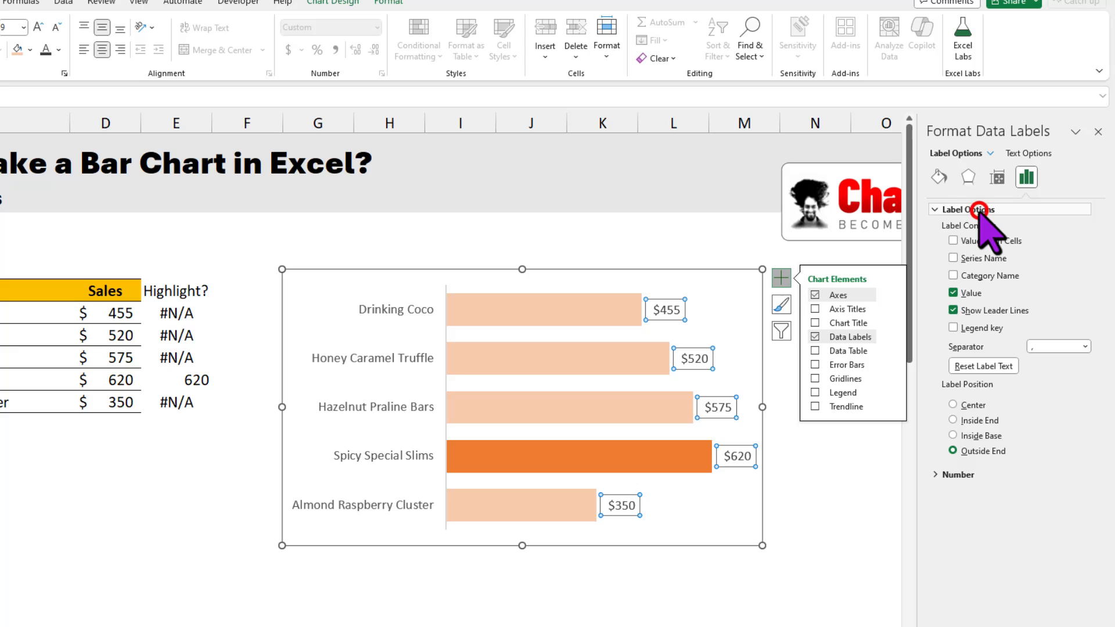
left_click(976, 420)
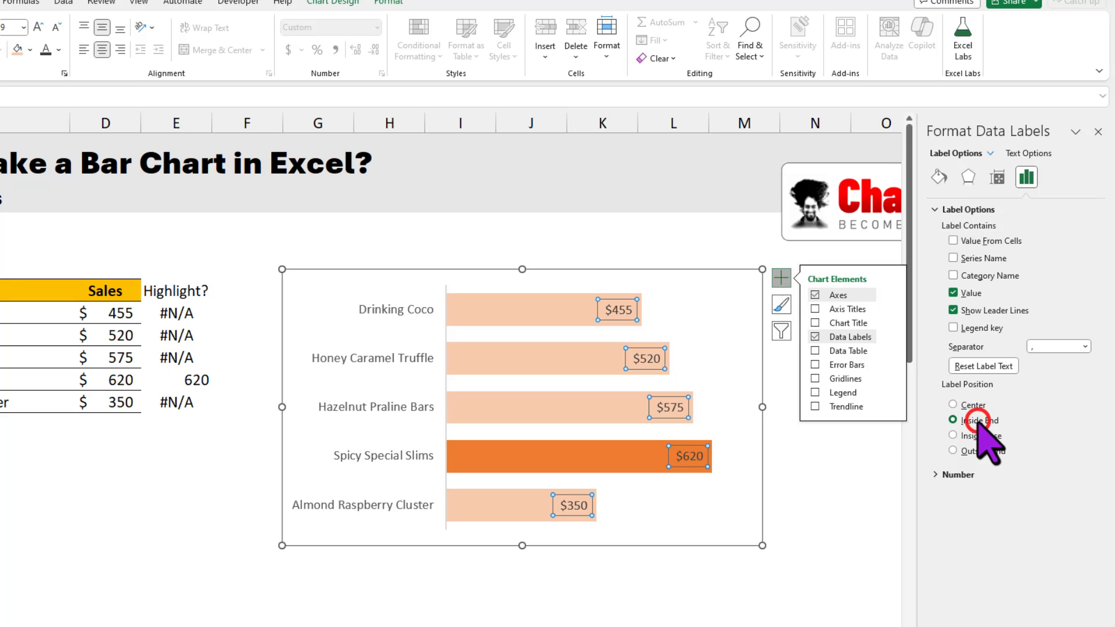
Step: Add a chart title, move it to the chart's upper-left corner, and change its text to "Product Sales in March 2024"
left_click(815, 321)
left_click(536, 308)
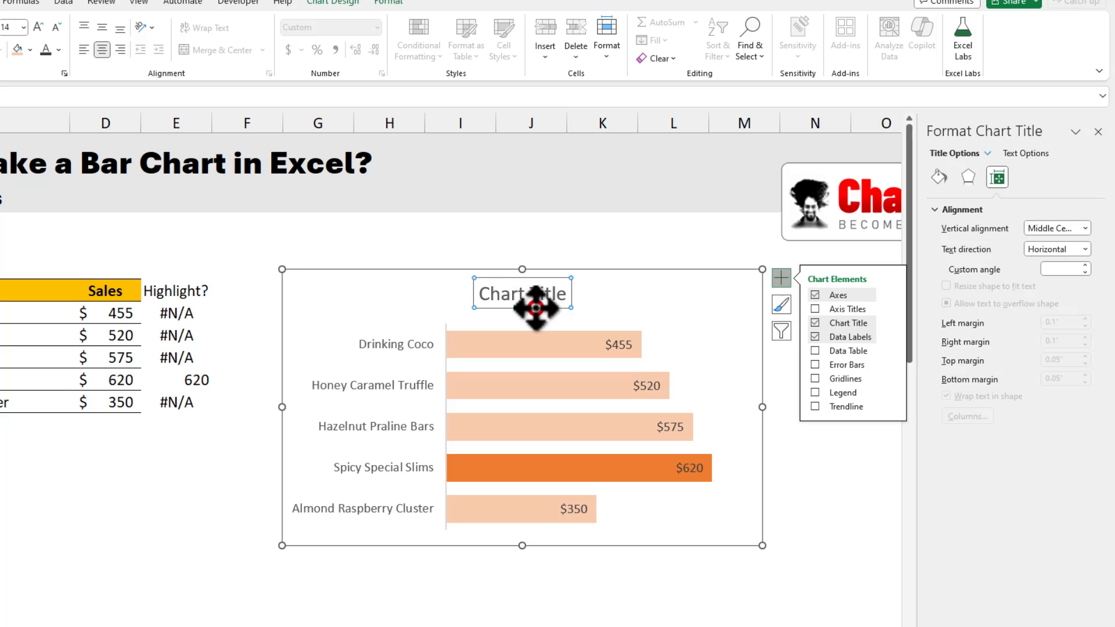
left_click_drag(535, 307, 361, 312)
triple_click(365, 312)
type("Product Sales in")
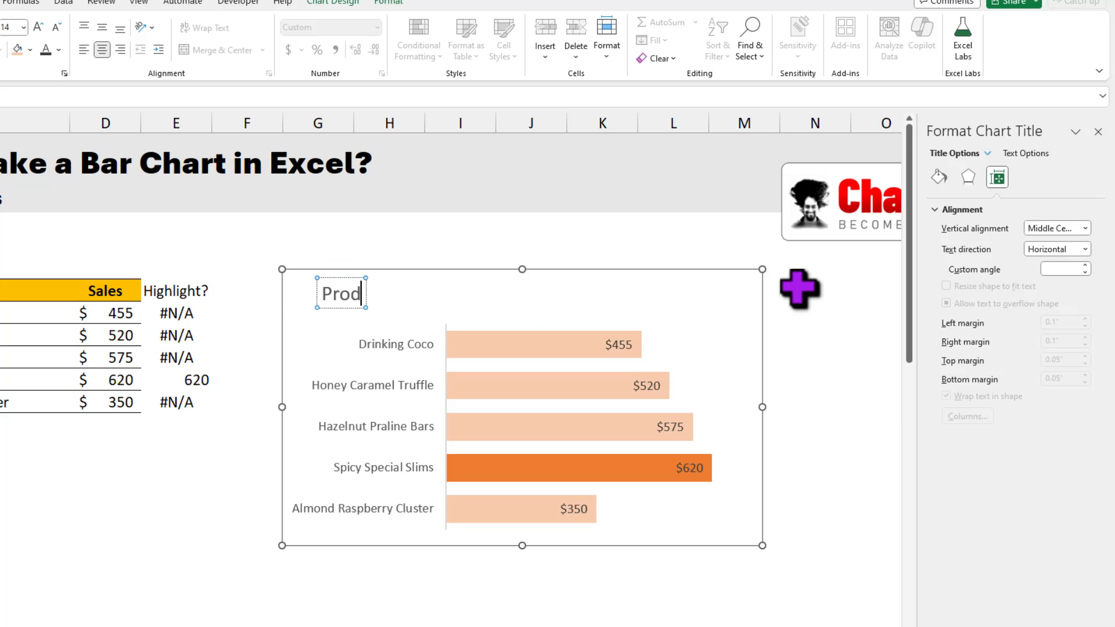
type(" March 2024")
left_click(652, 283)
left_click(469, 294)
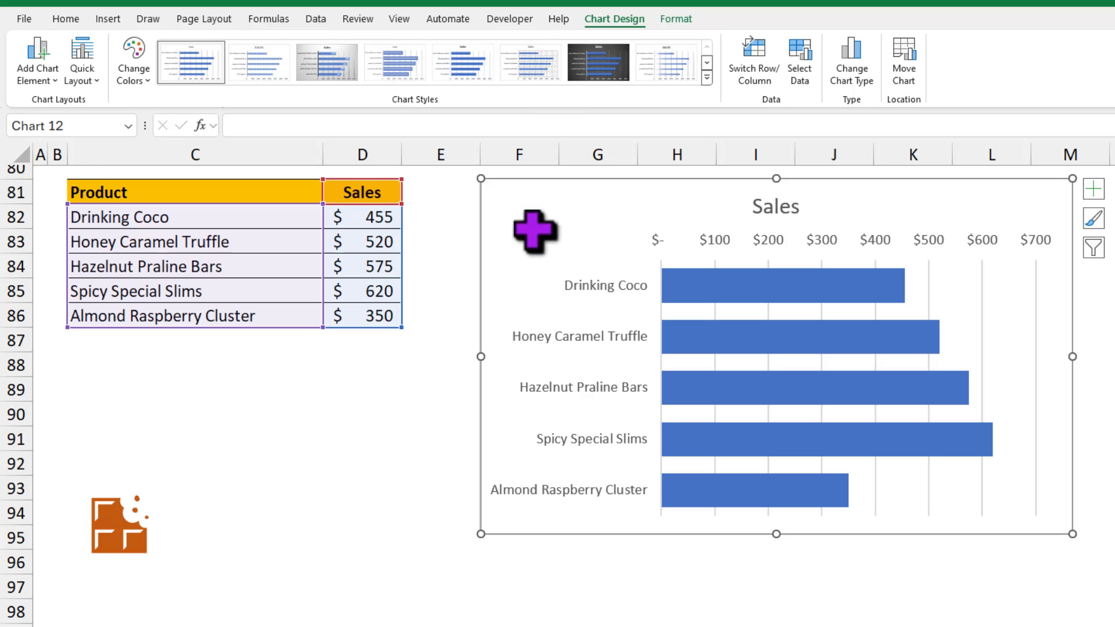
Step: Shrink the chocolate icon below the row 81 table to about half its size and paste it into that chart's Sales bars
left_click(121, 531)
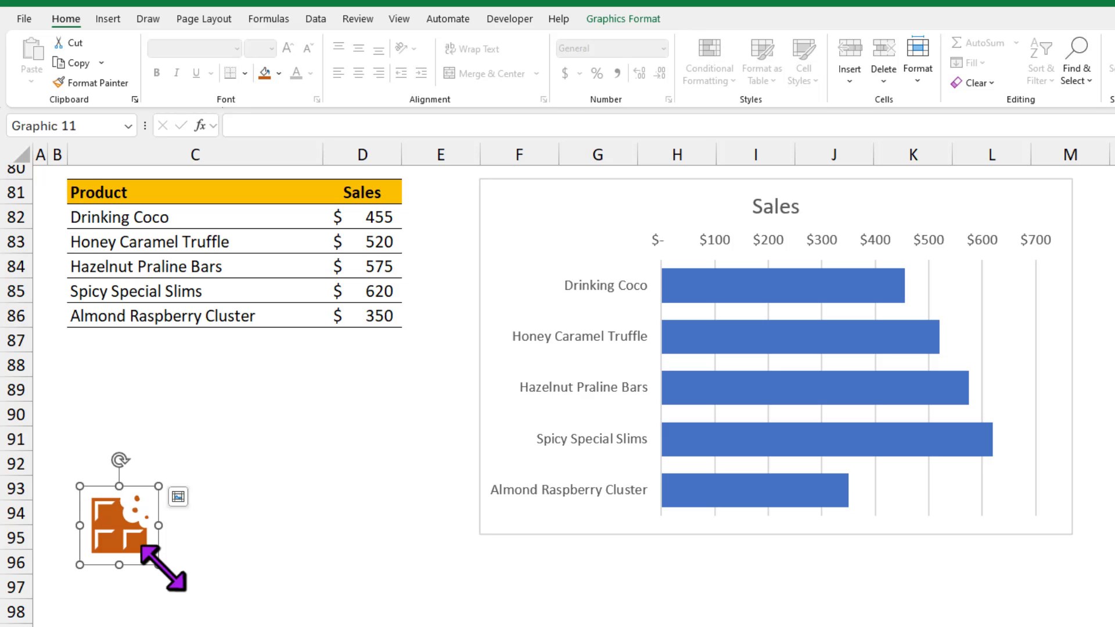
left_click_drag(162, 566, 115, 522)
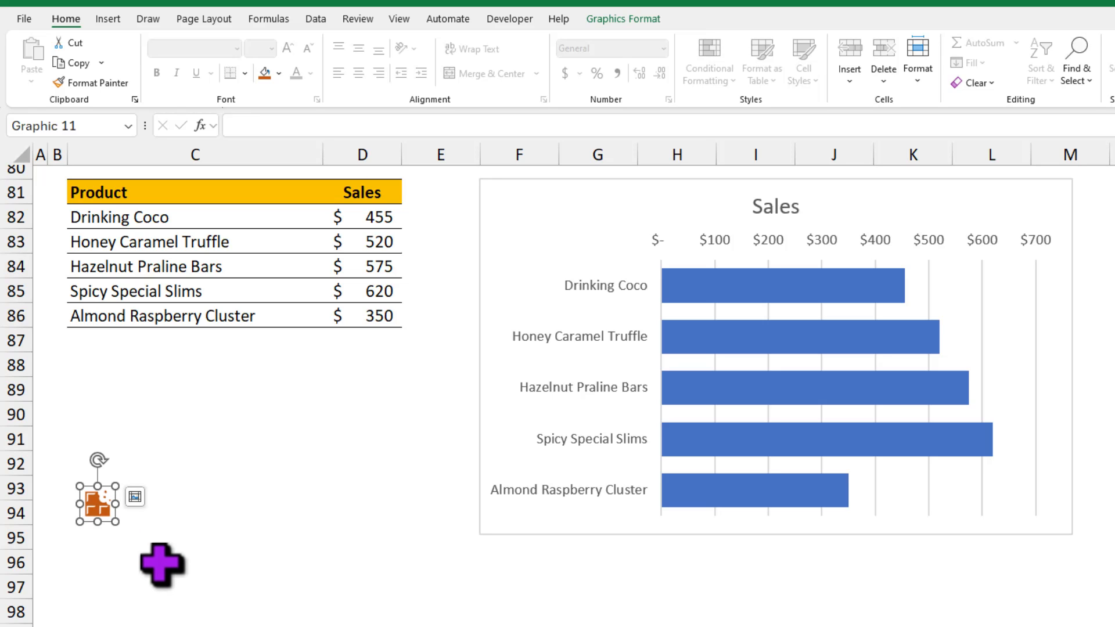
key("ctrl+c")
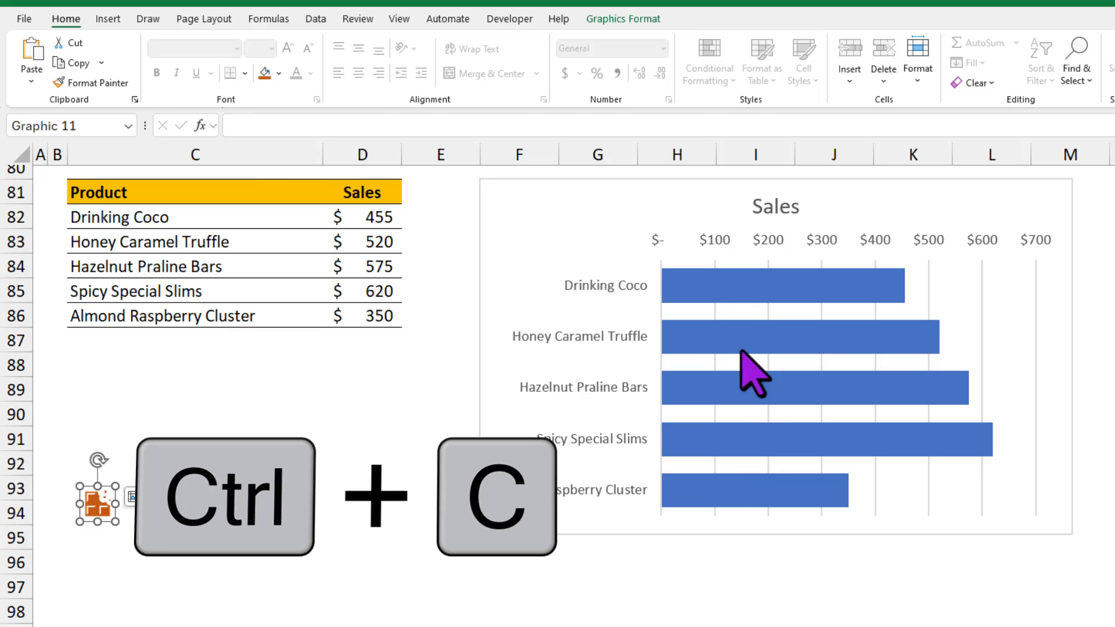
left_click(725, 289)
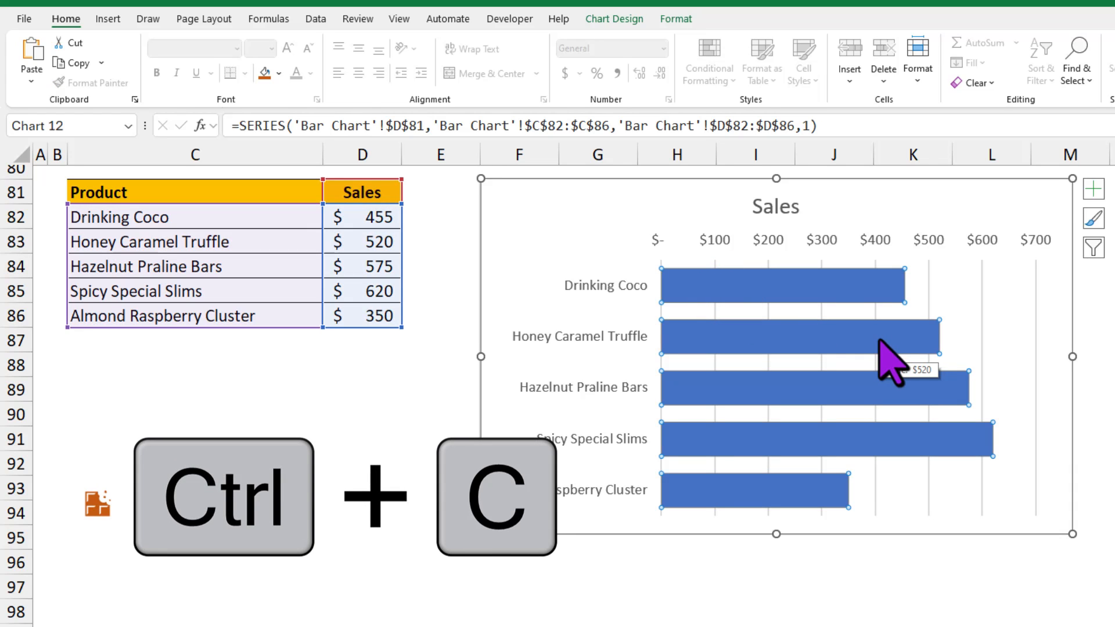
key("ctrl+v")
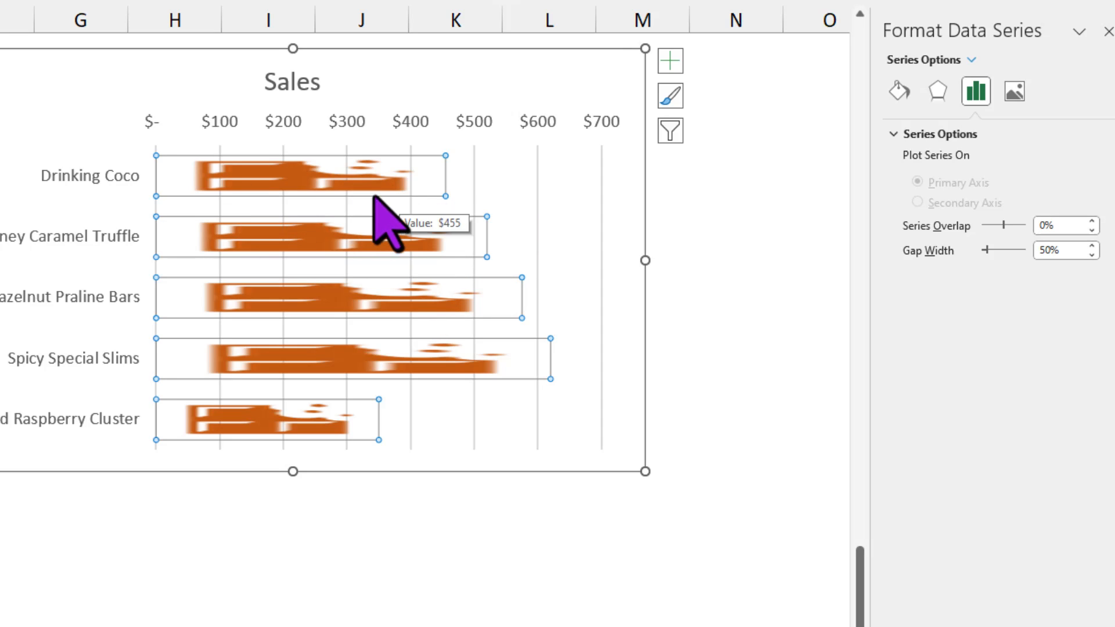
Step: Change the picture fill of the chocolate bars from Stretch to Stack so the icon repeats along each bar
left_click(899, 91)
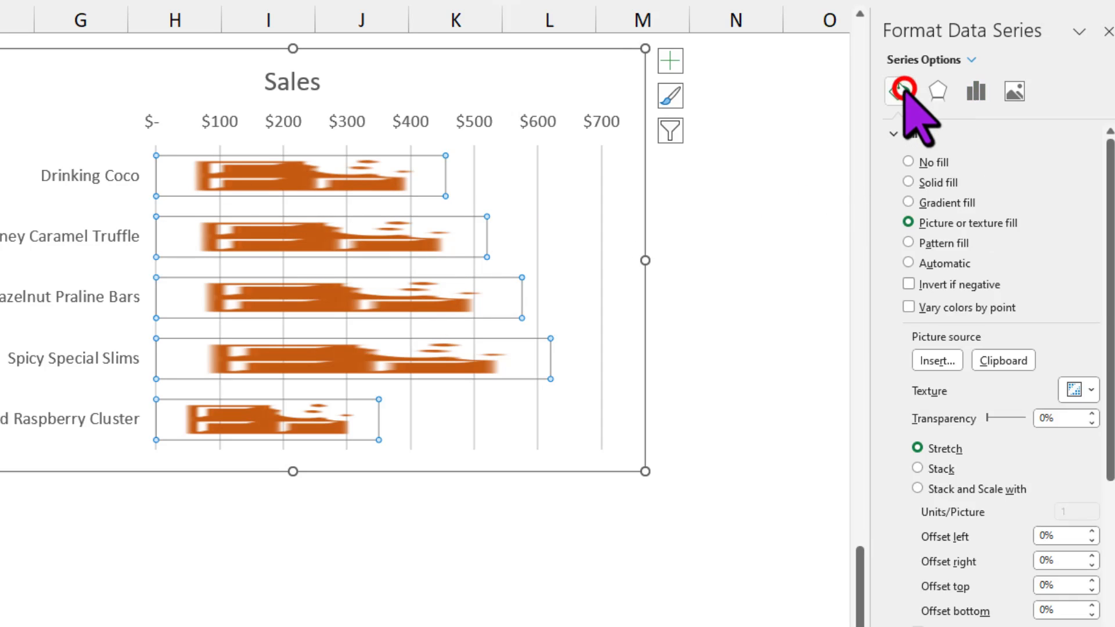
scroll(937, 348, "down", 3)
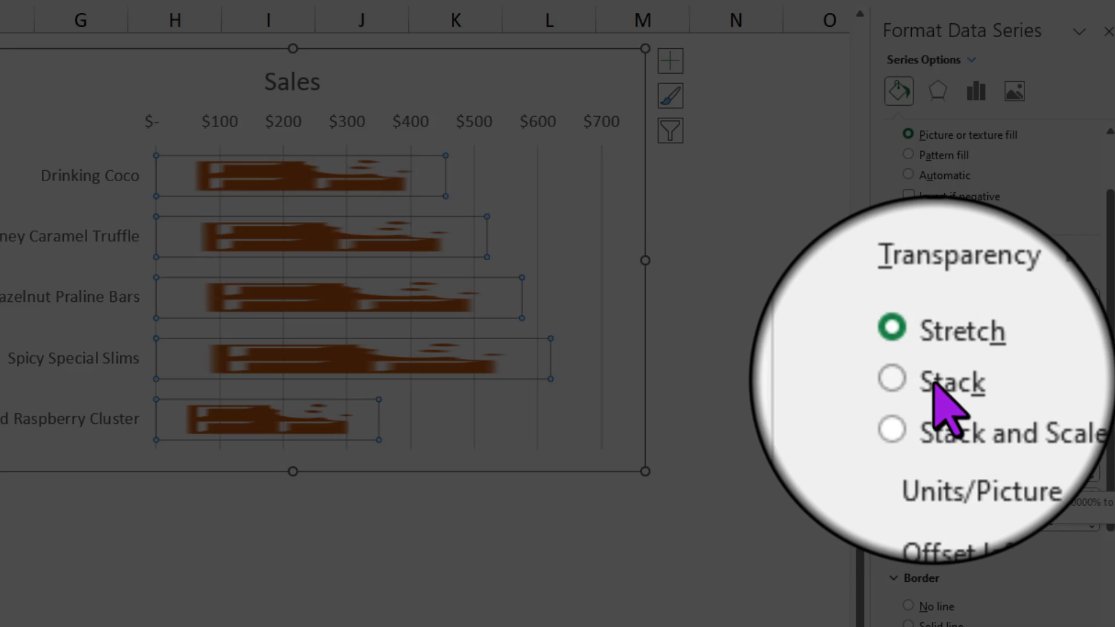
left_click(933, 383)
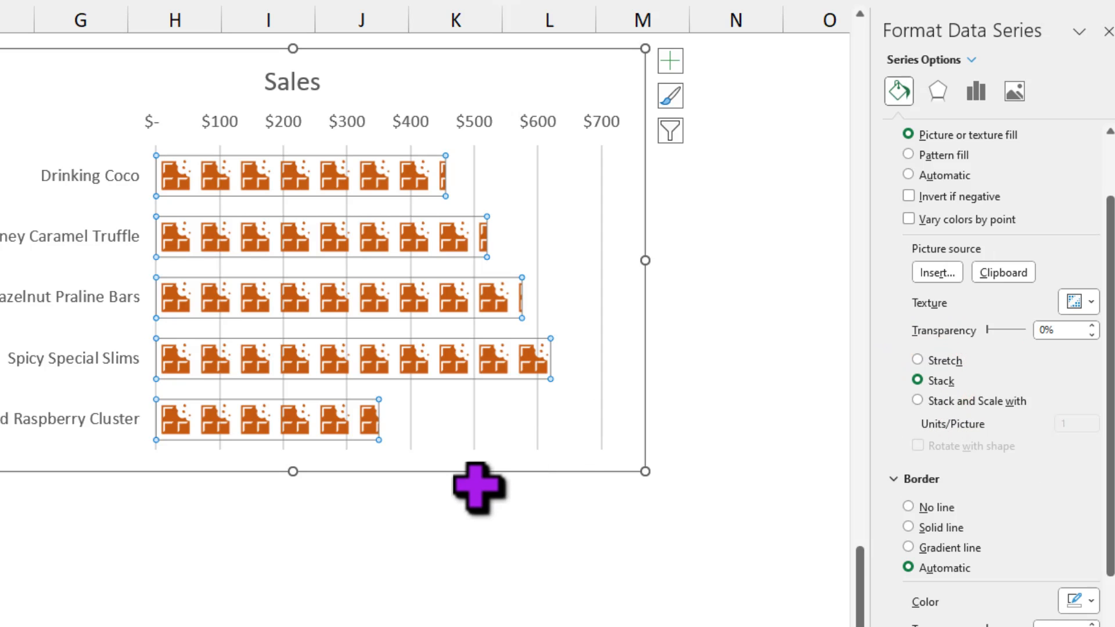
left_click(473, 497)
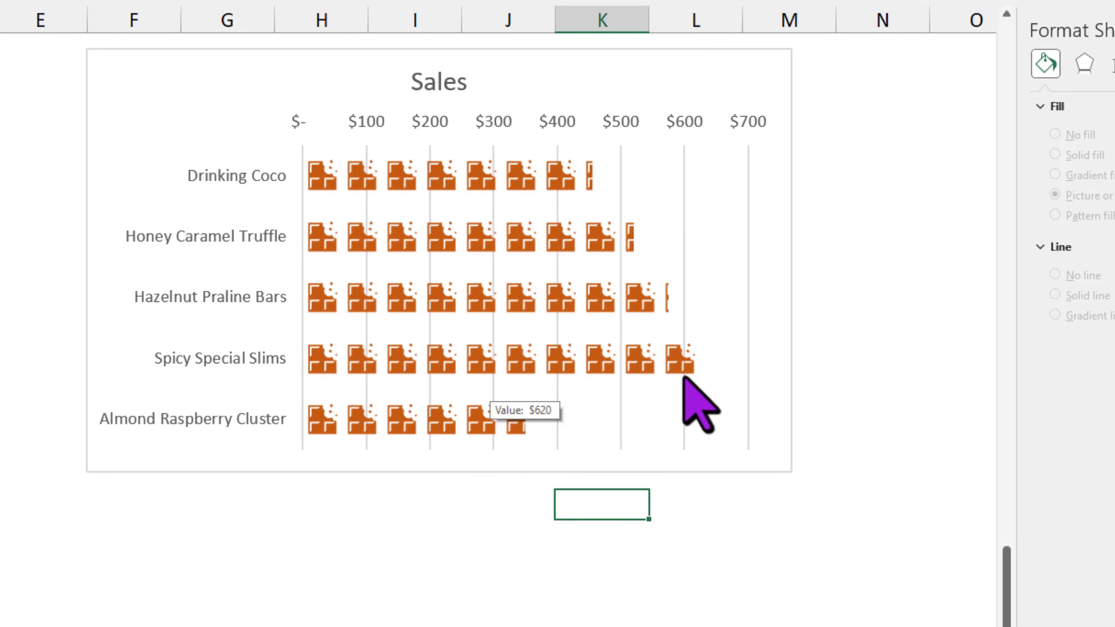
mouse_move(477, 376)
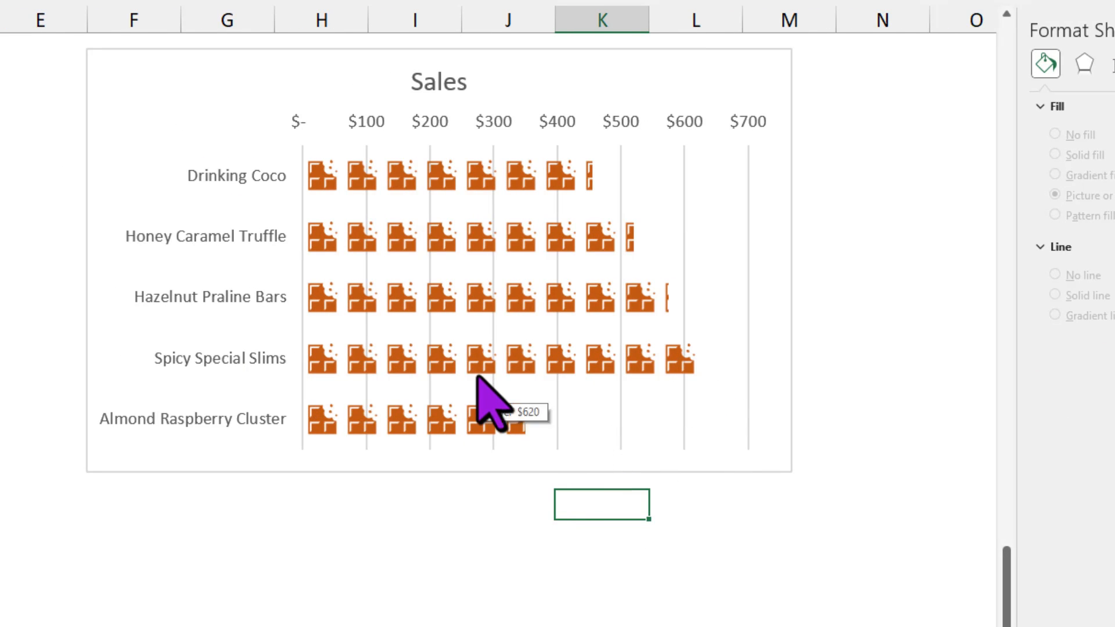